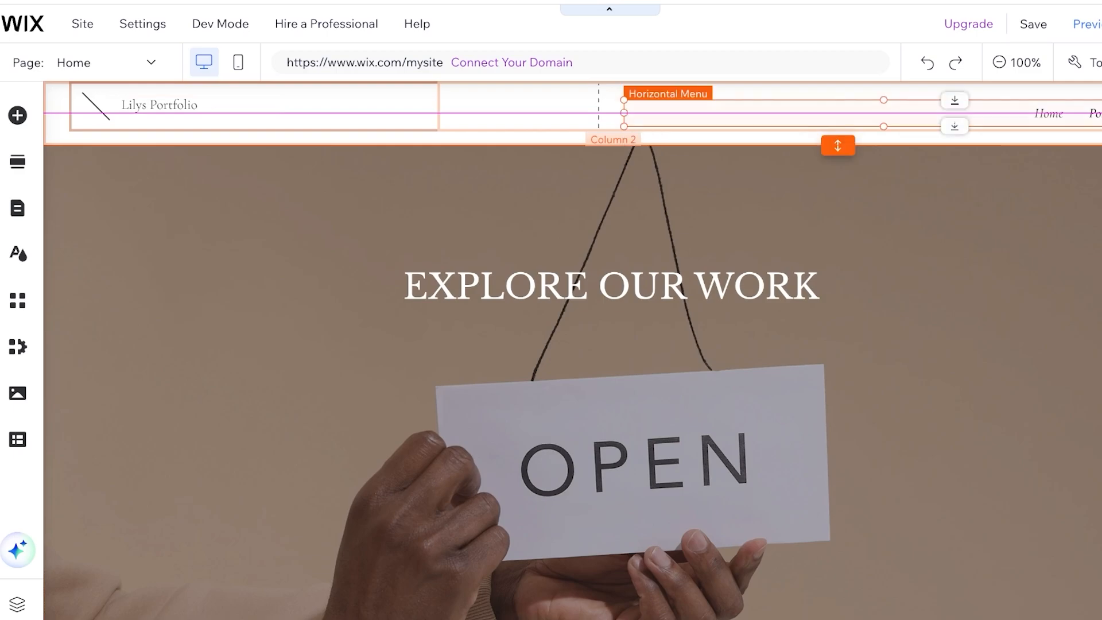
- Delete the diagonal line shape from the header and shift the site title left into its place
left_click(95, 107)
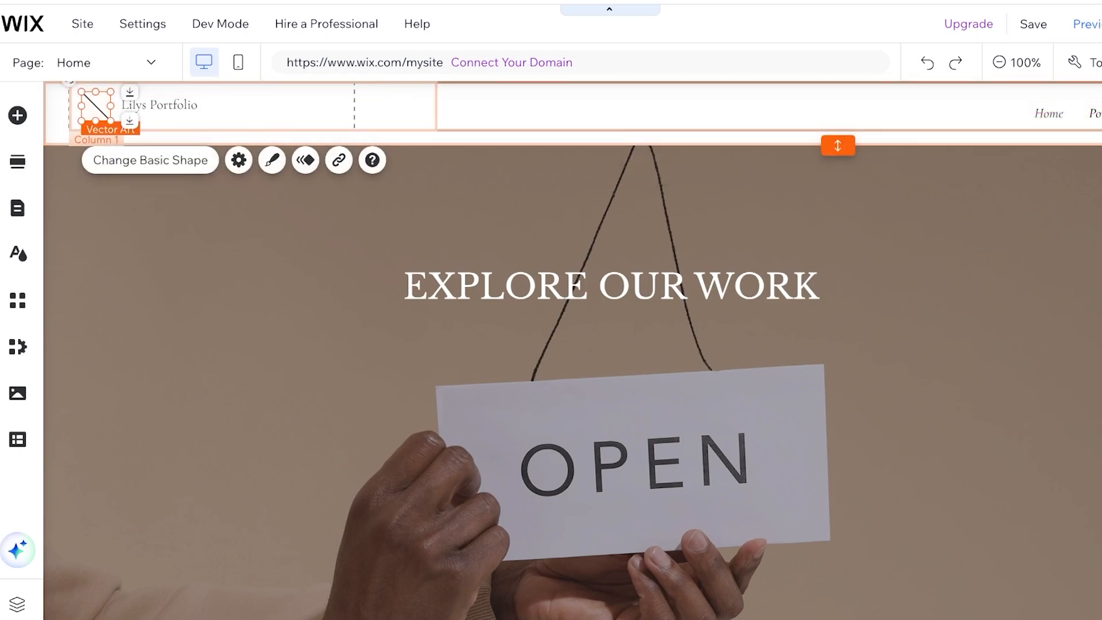
key("Delete")
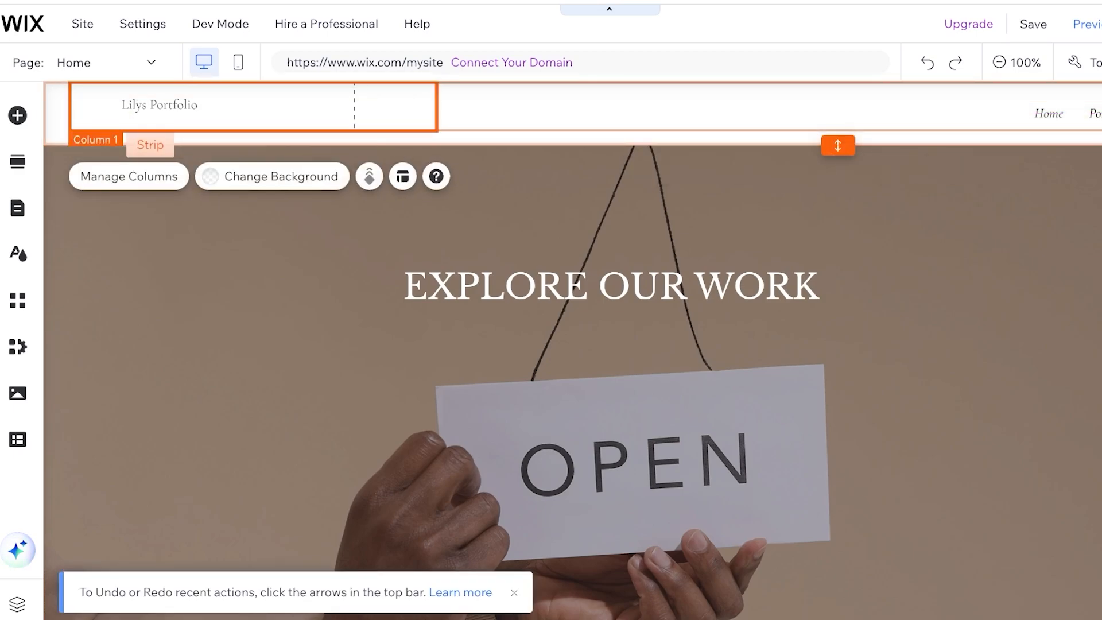
left_click_drag(159, 104, 117, 108)
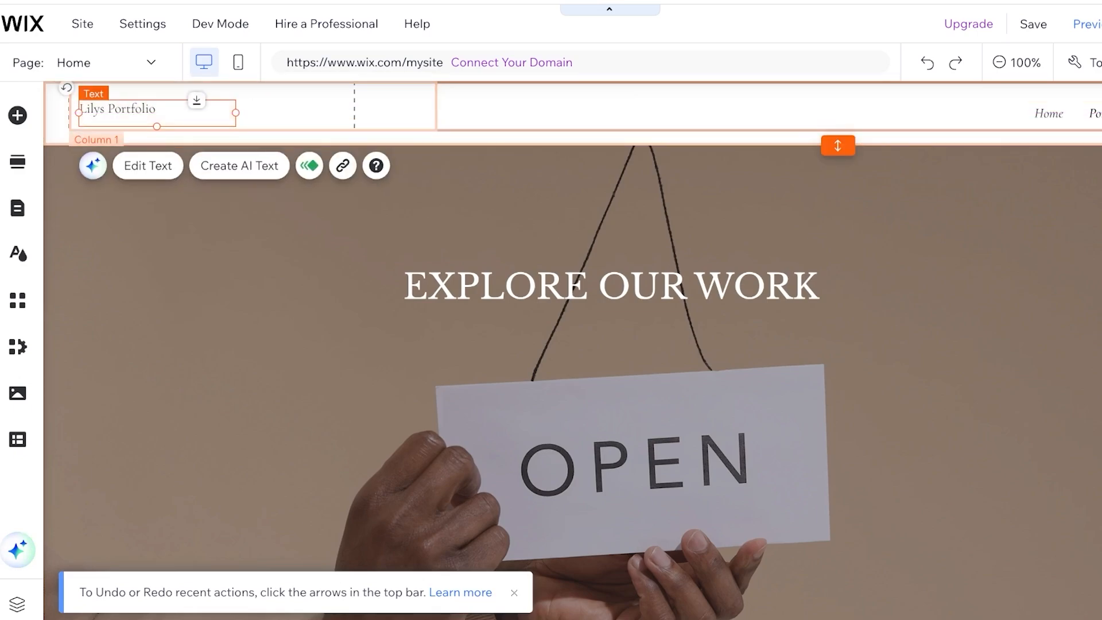
left_click(287, 109)
left_click(133, 110)
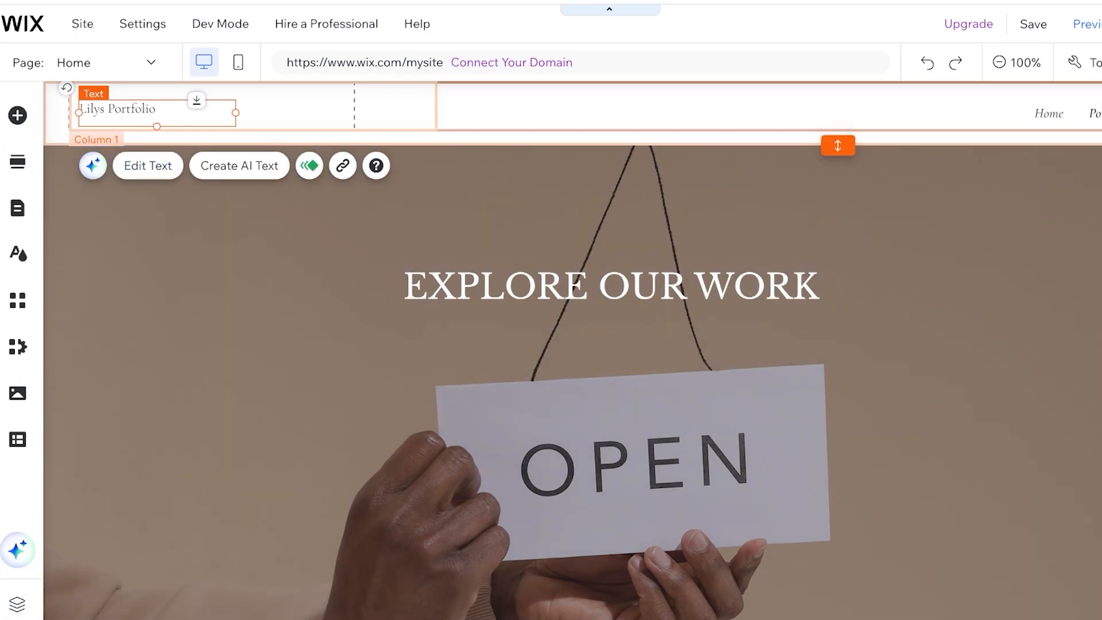
- Search the background image library for "fashion" to replace the welcome strip's background
scroll(572, 350, "down", 2)
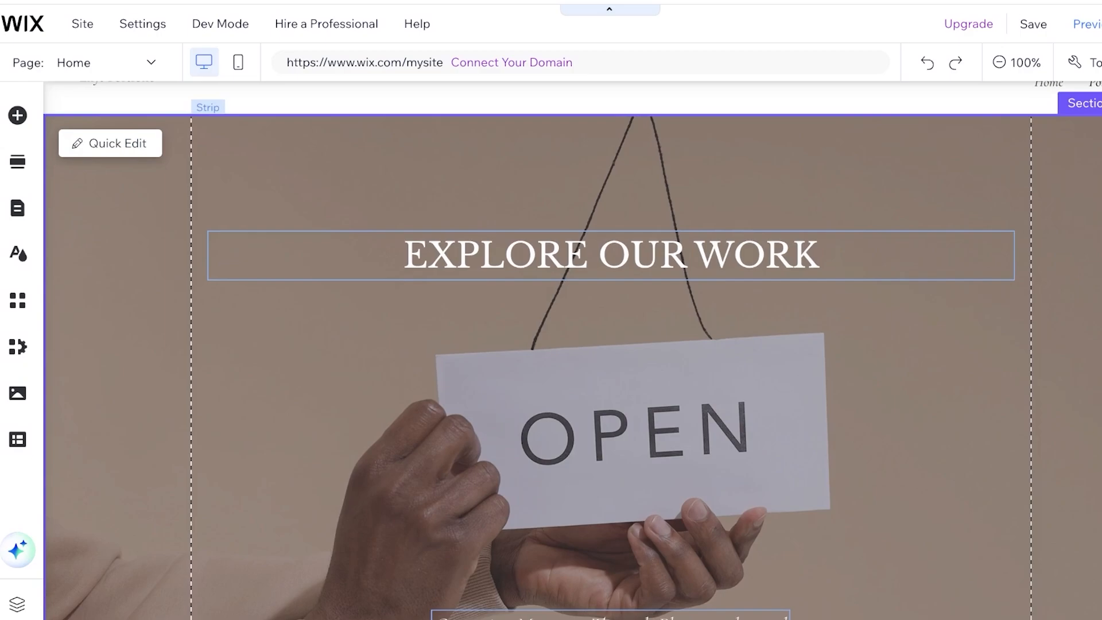
scroll(572, 350, "up", 2)
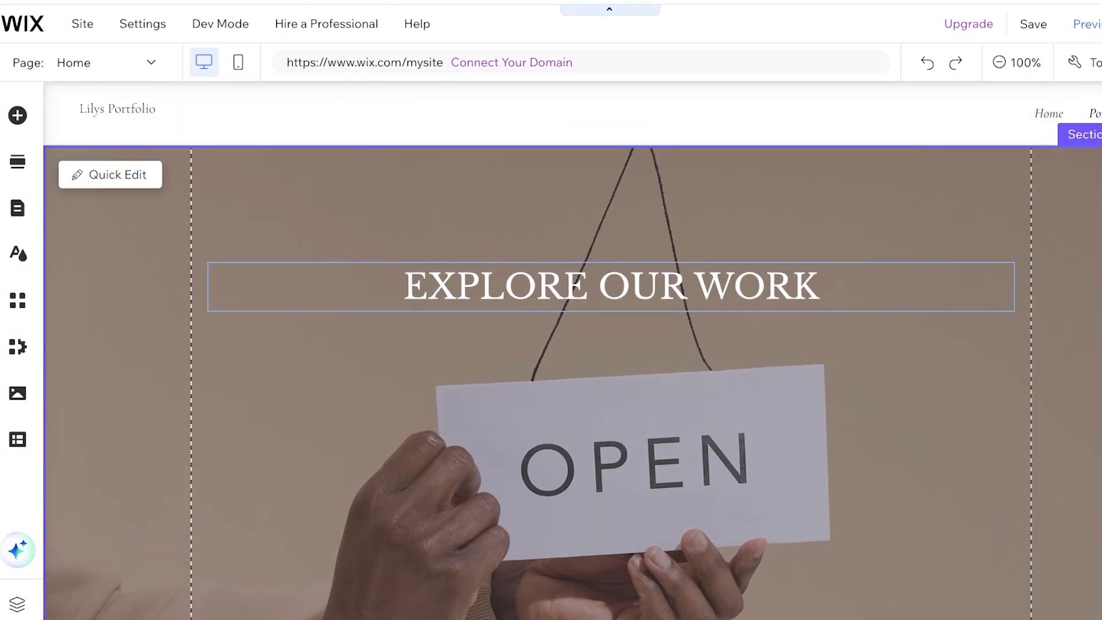
left_click(572, 350)
left_click(375, 177)
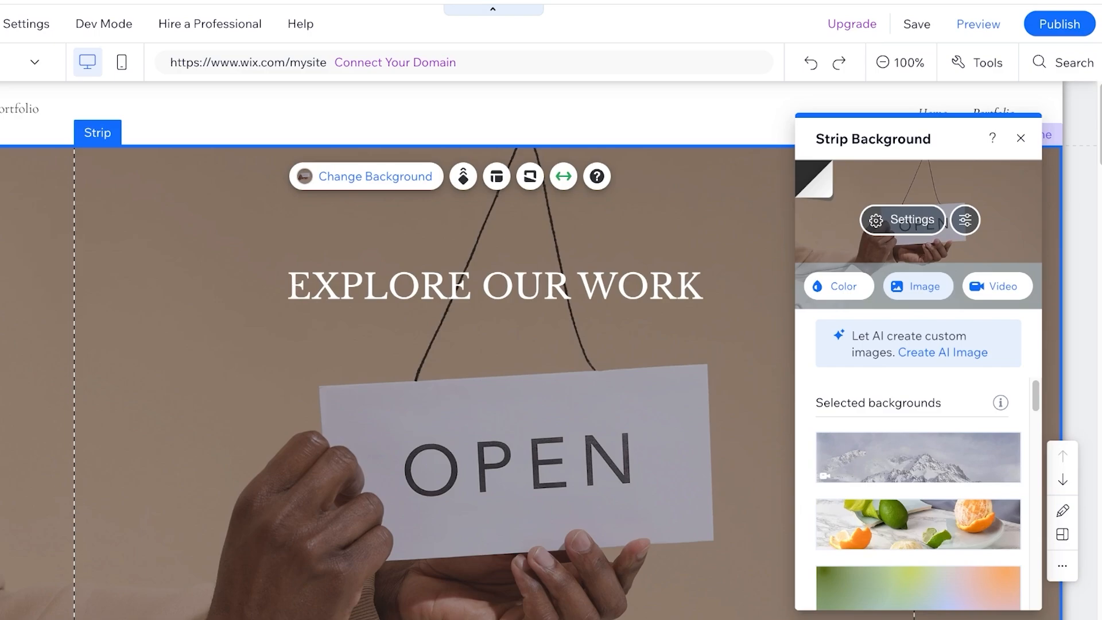
left_click(918, 286)
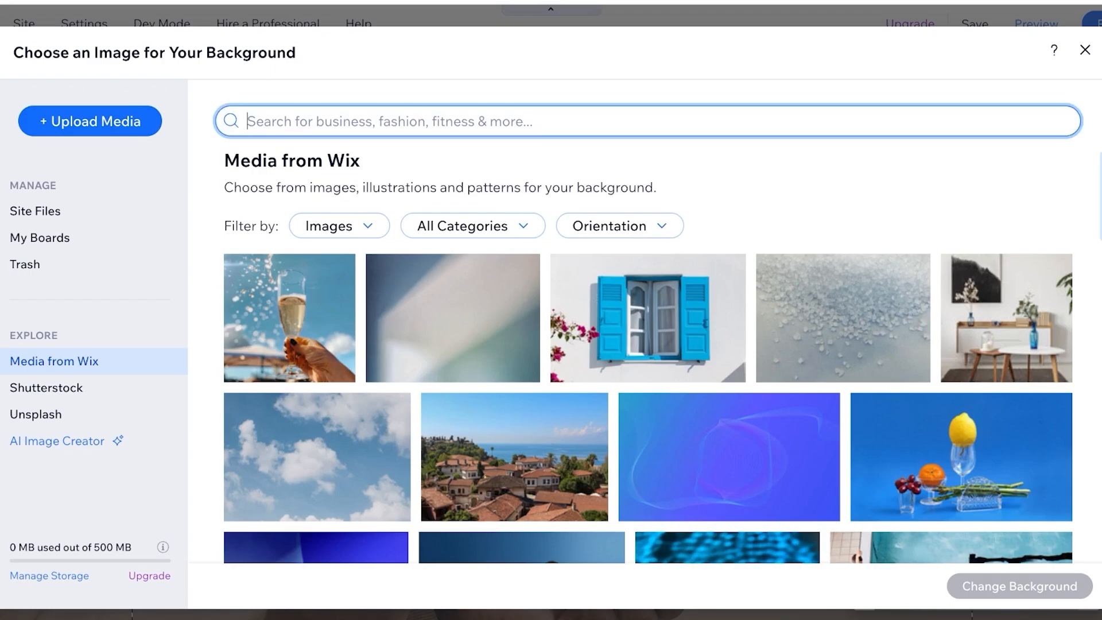
type("s")
key("BackSpace")
type("fashion")
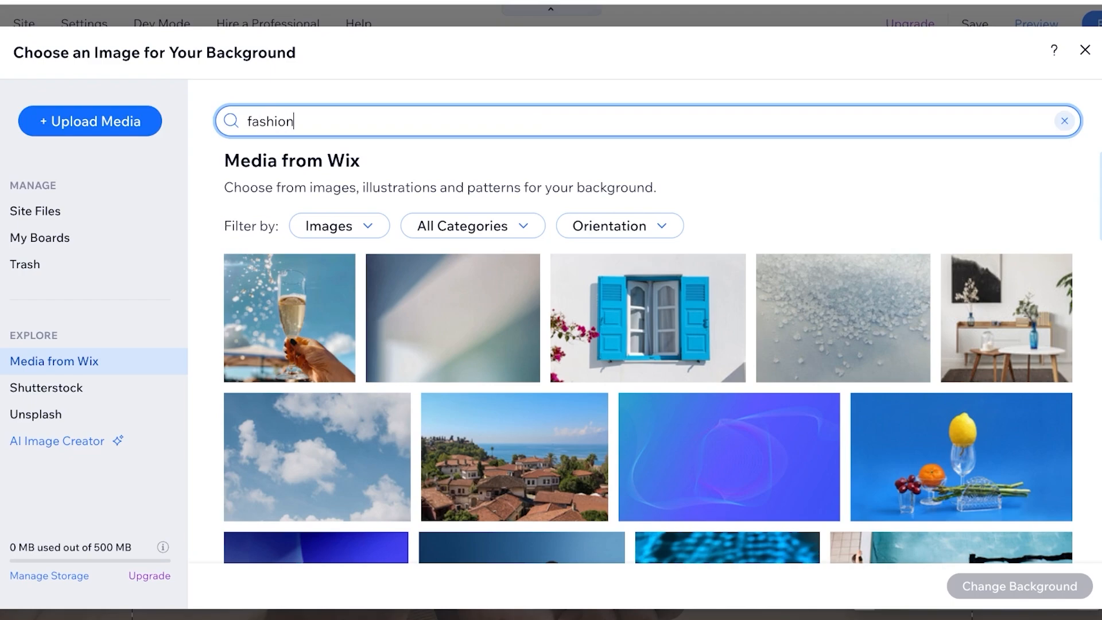
key("Return")
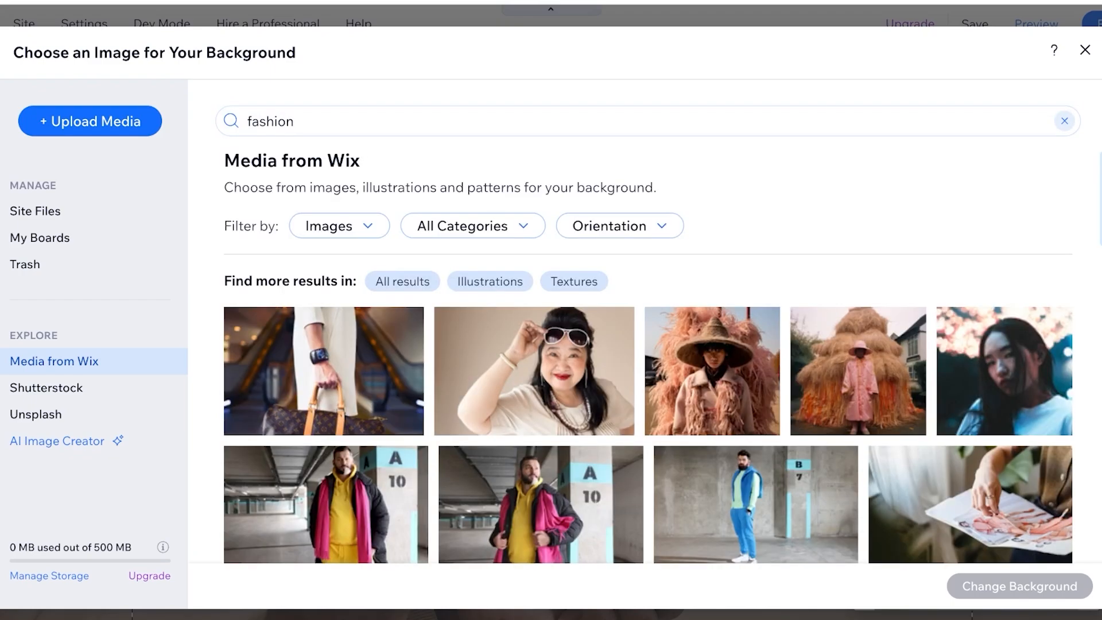
- Apply the photo of the figure in a pink coat and hat before a large straw stack as the strip's background
scroll(858, 344, "down", 1)
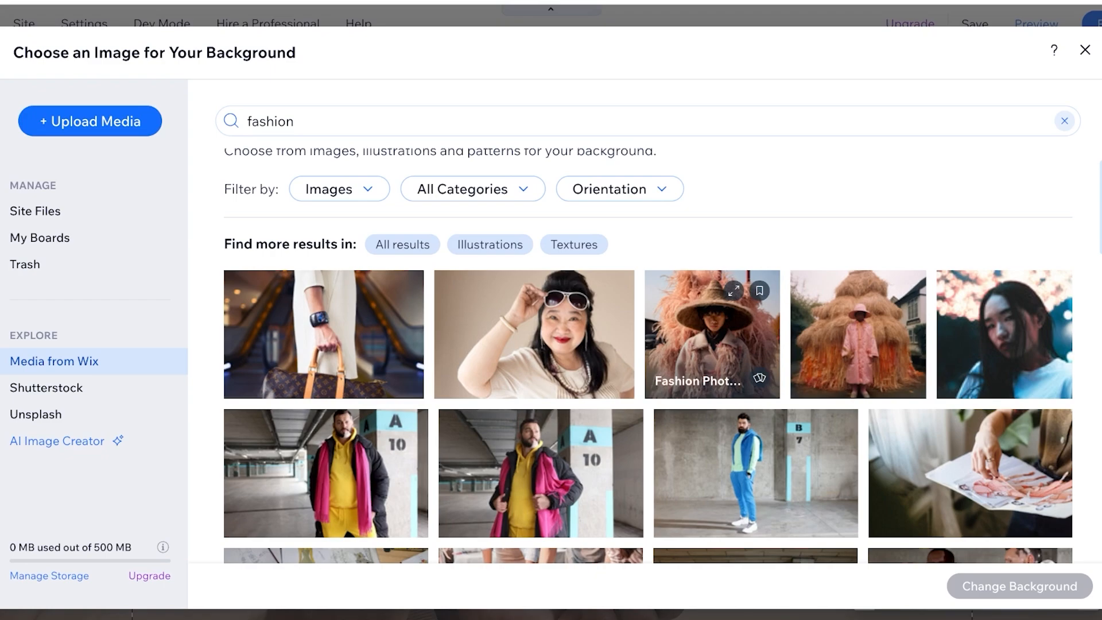
left_click(858, 339)
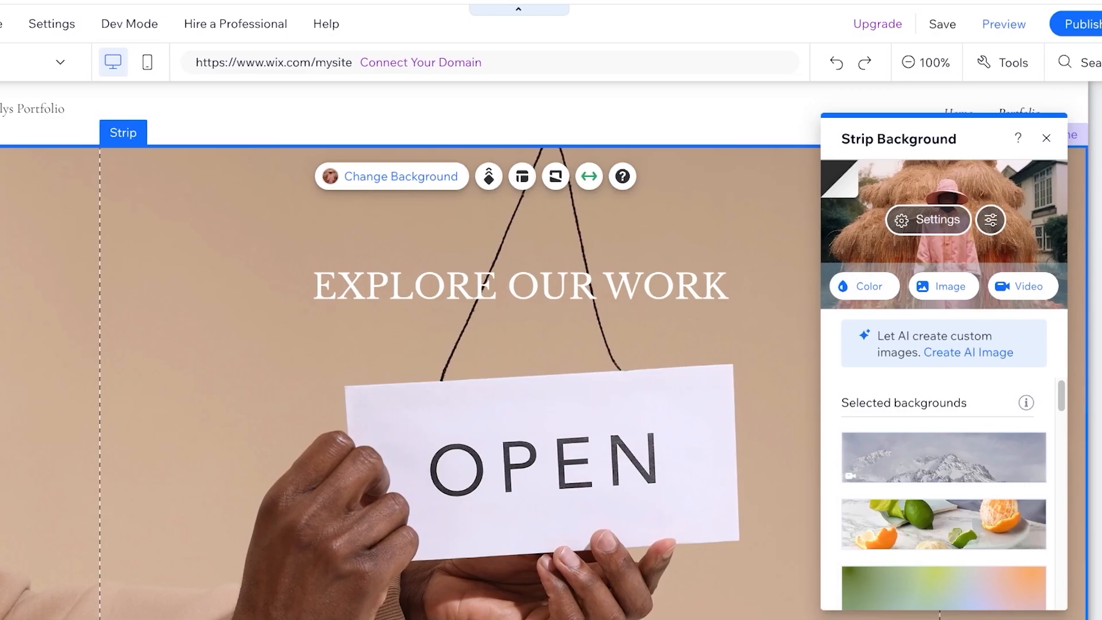
left_click(1078, 138)
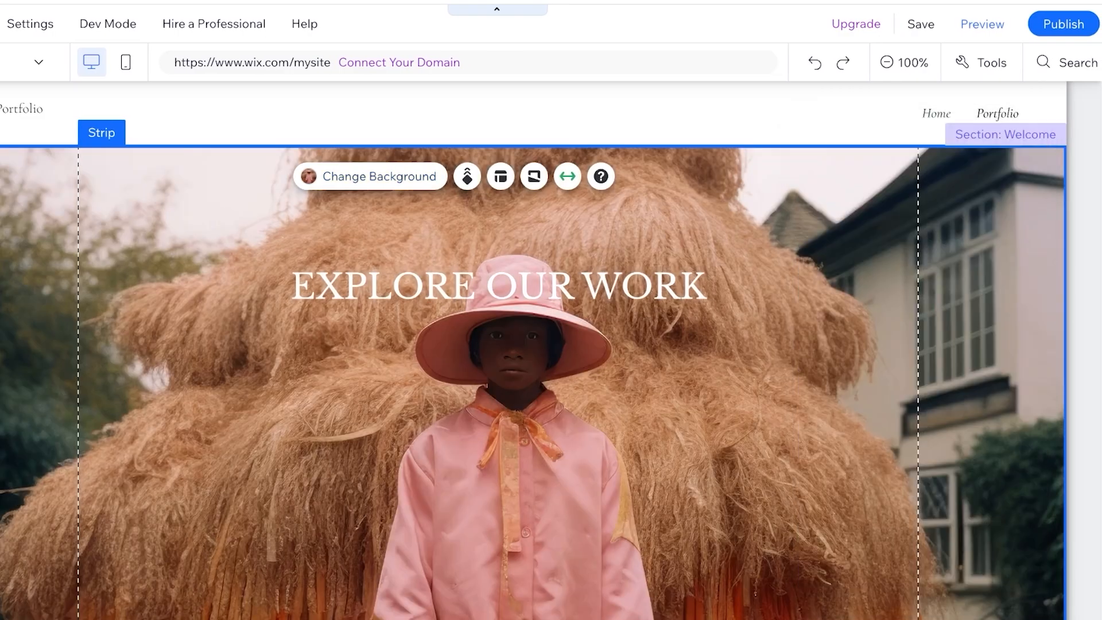
- Look over the welcome strip down to the About section and dismiss the feedback form without rating
scroll(551, 344, "down", 2)
scroll(517, 448, "down", 10)
scroll(516, 448, "up", 8)
scroll(517, 447, "down", 3)
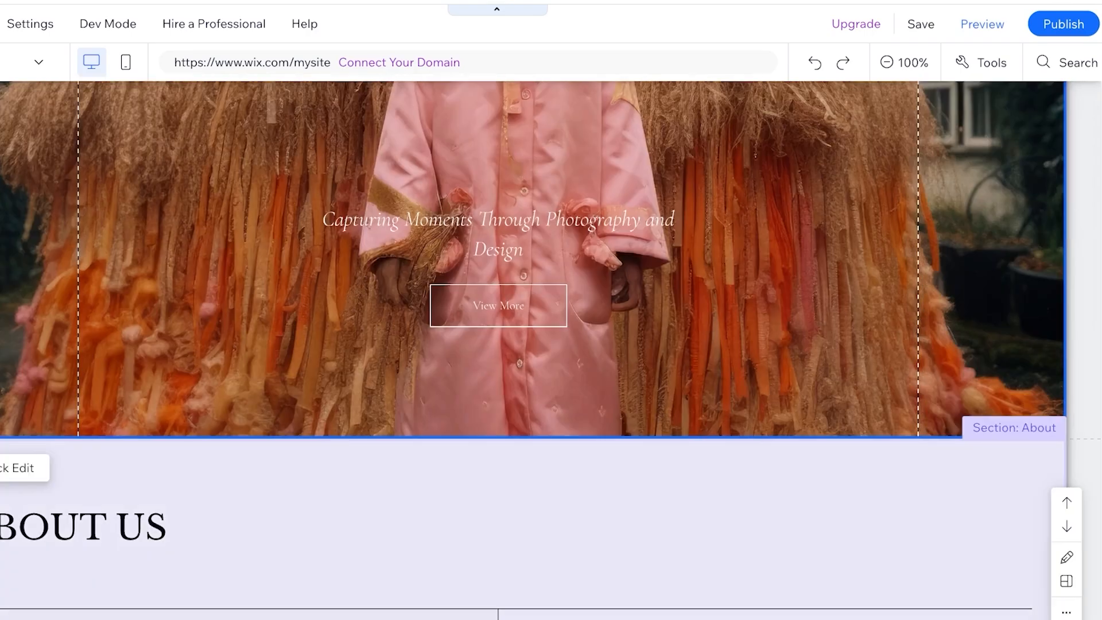
scroll(516, 304, "up", 8)
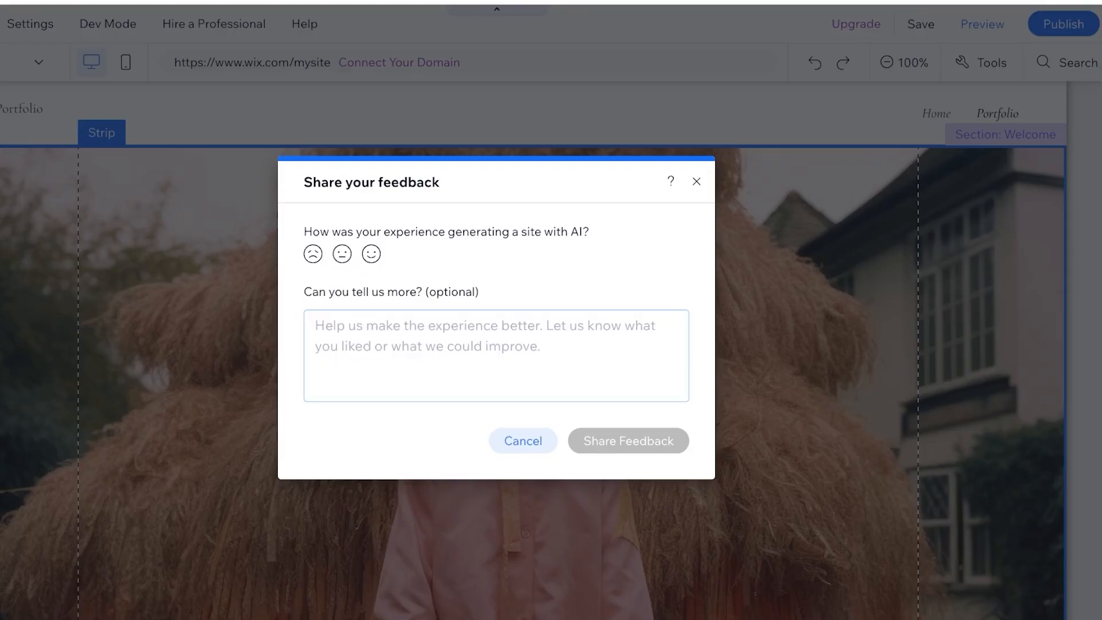
left_click(696, 182)
- Replace the welcome strip's heading with "LILYS STYLE PORTFOLIO"
double_click(498, 286)
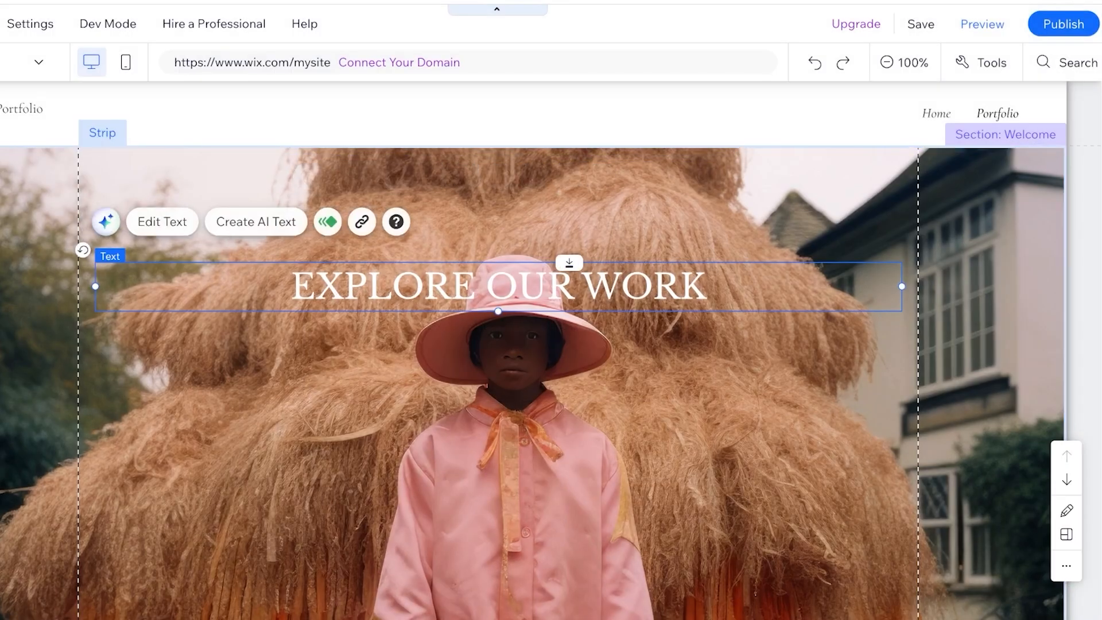
type("F")
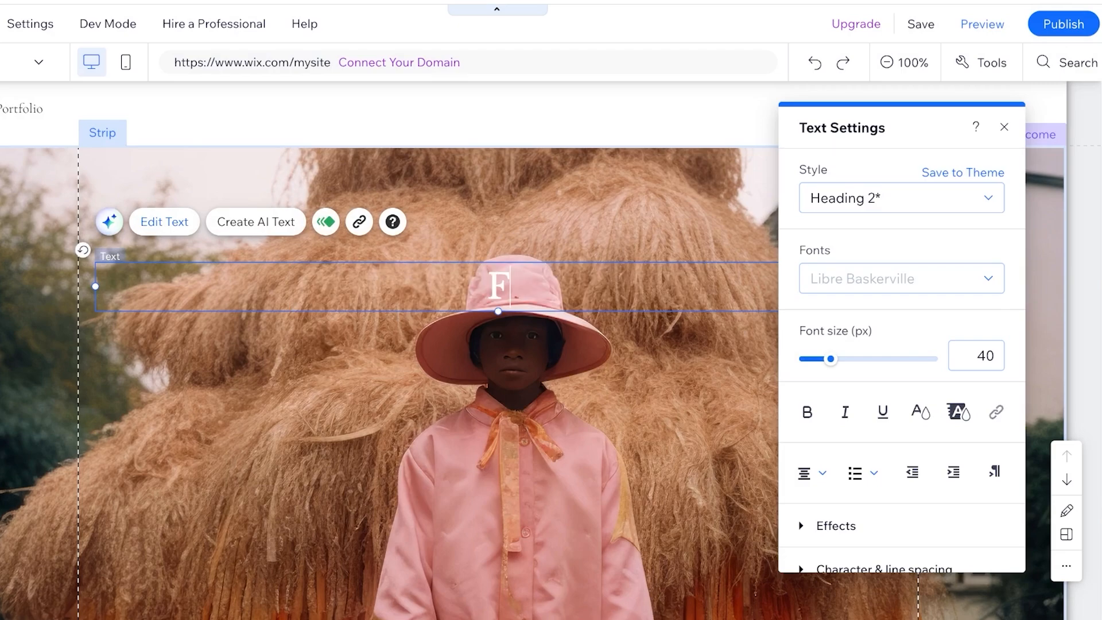
type("ASHION P")
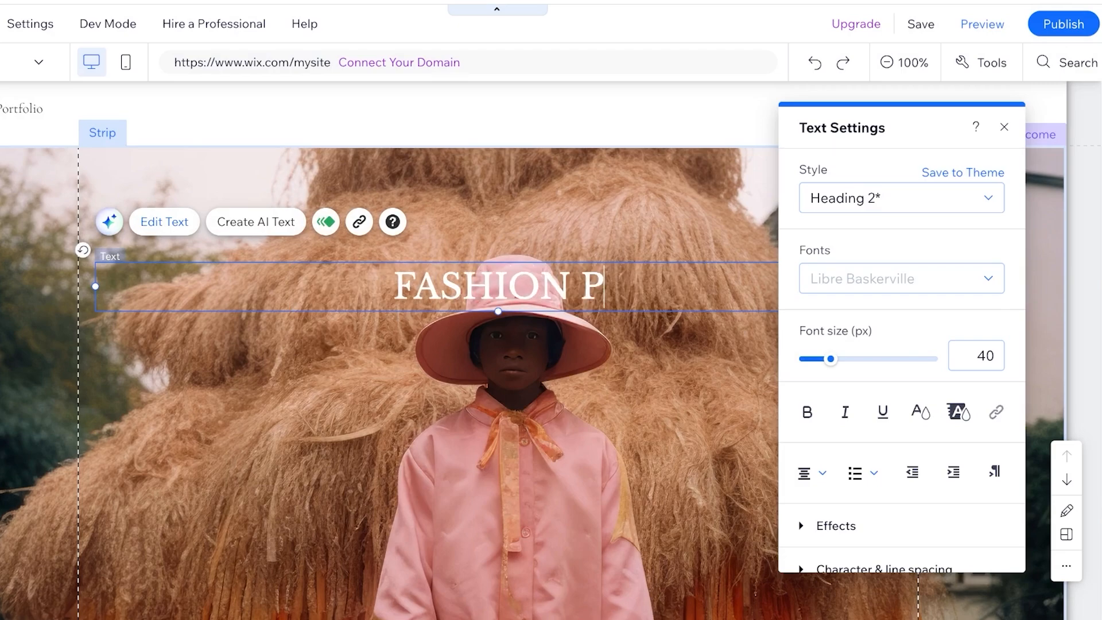
key("BackSpace")
key("BackSpace")
key("BackSpace")
key("BackSpace")
key("BackSpace")
key("BackSpace")
key("BackSpace")
key("BackSpace")
key("BackSpace")
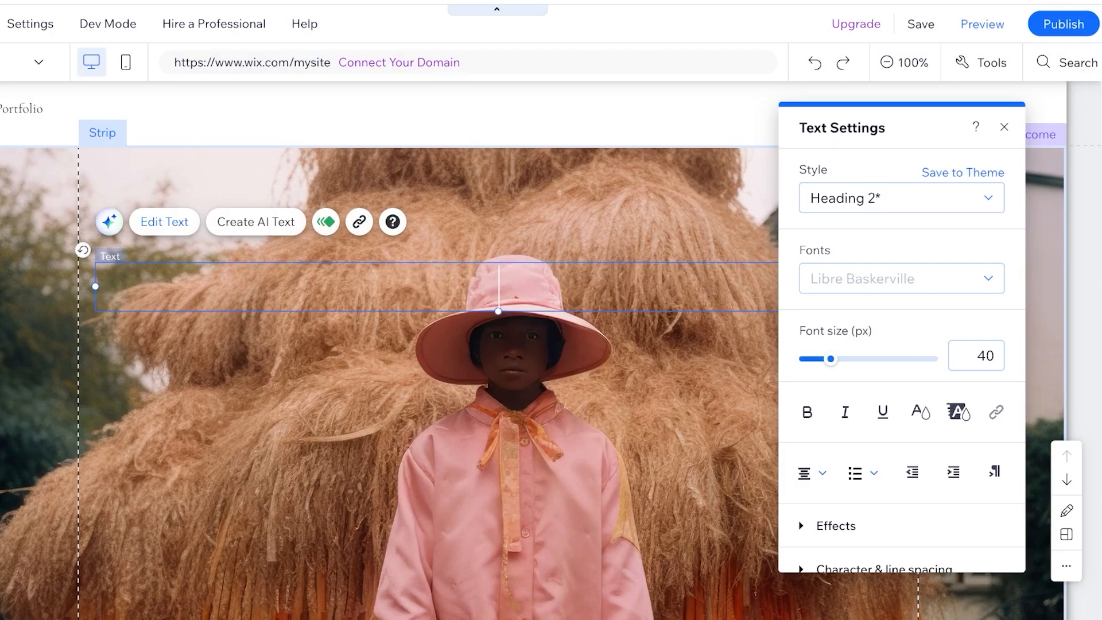
type("LILYS STYLE")
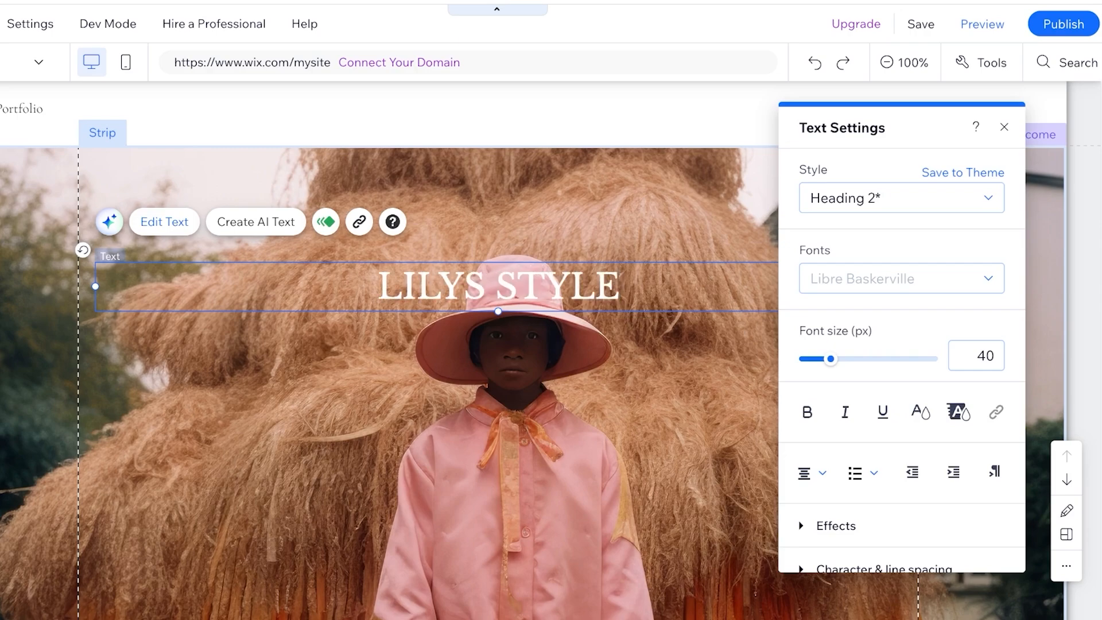
type(" PORTFOLIO")
key("Return")
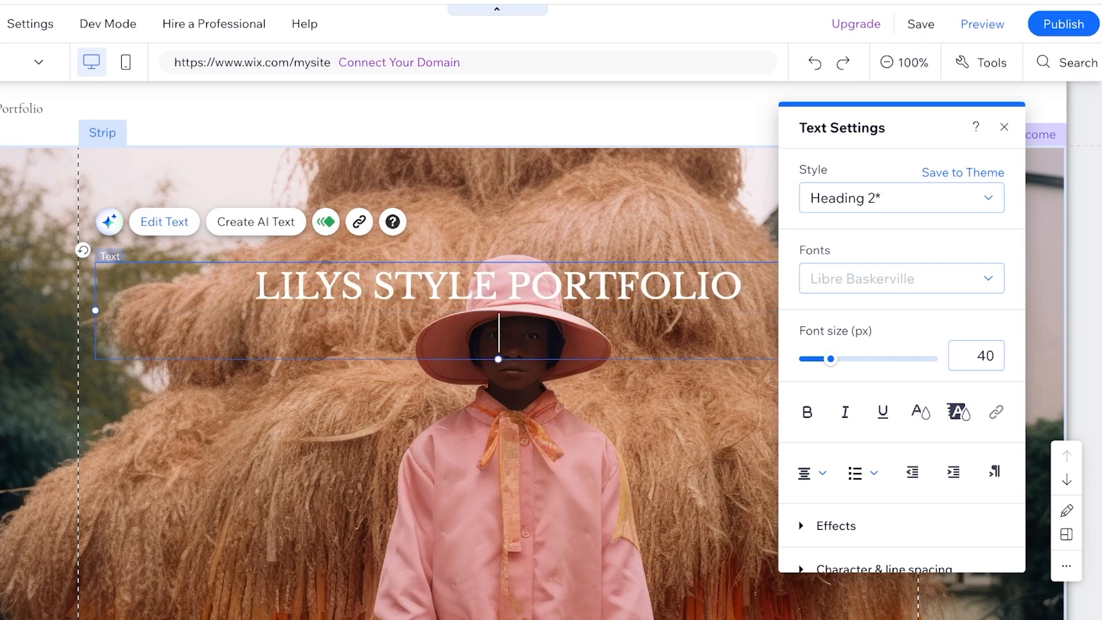
type("E")
key("BackSpace")
key("BackSpace")
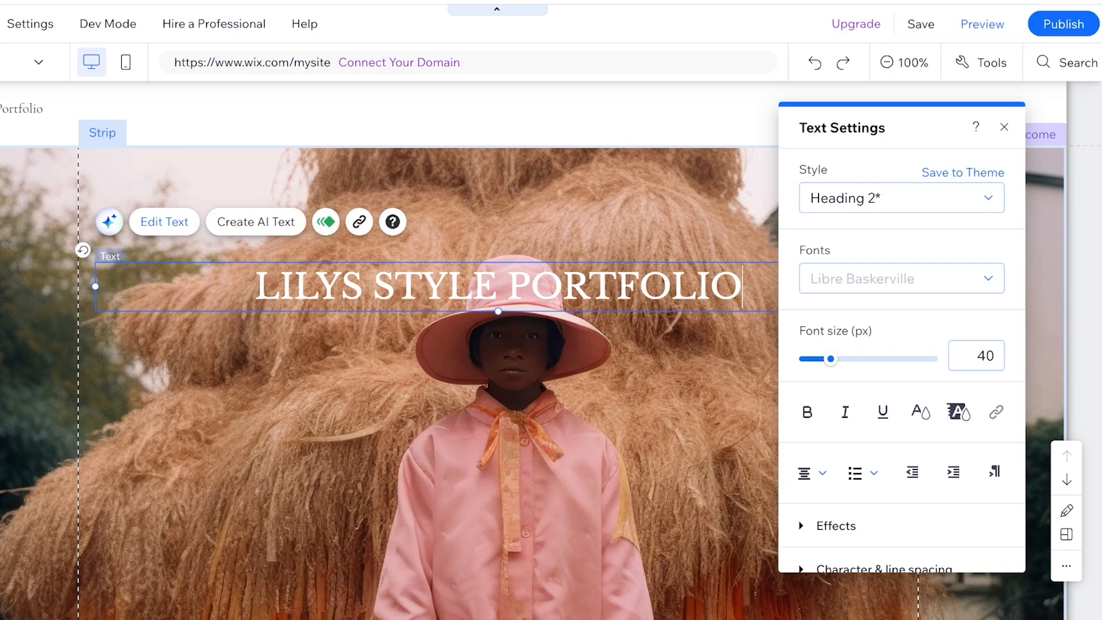
left_click(671, 224)
- Move the italic tagline of the welcome strip up to just beneath the heading
scroll(672, 223, "down", 4)
scroll(672, 223, "up", 4)
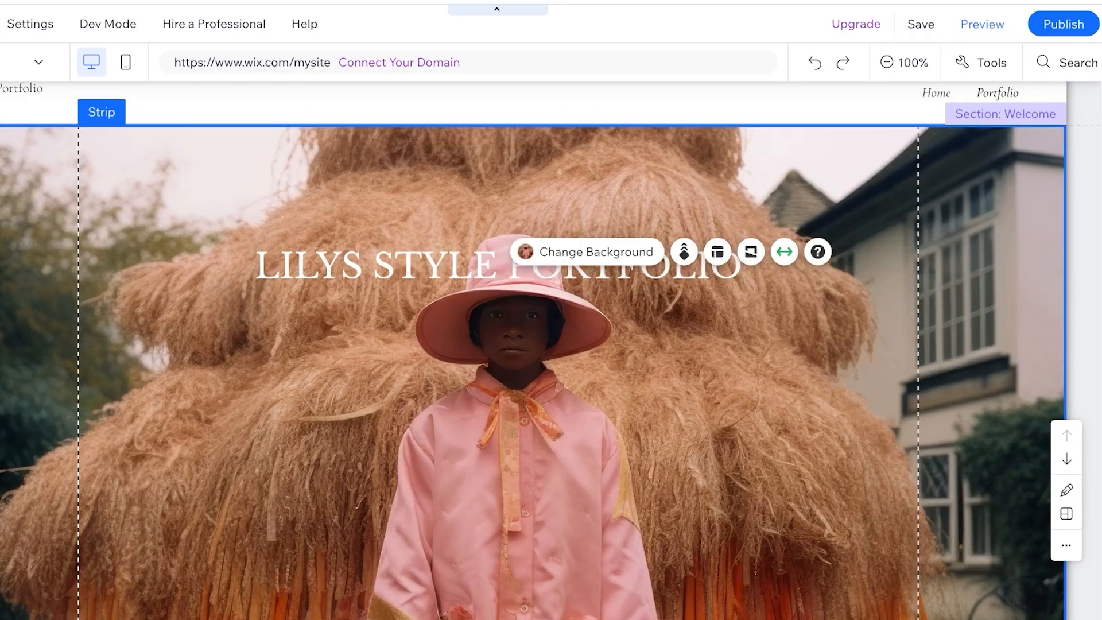
scroll(498, 442, "down", 4)
left_click_drag(497, 443, 498, 329)
- Replace the tagline text with "Explore the world of storytelling via fashion"
double_click(498, 329)
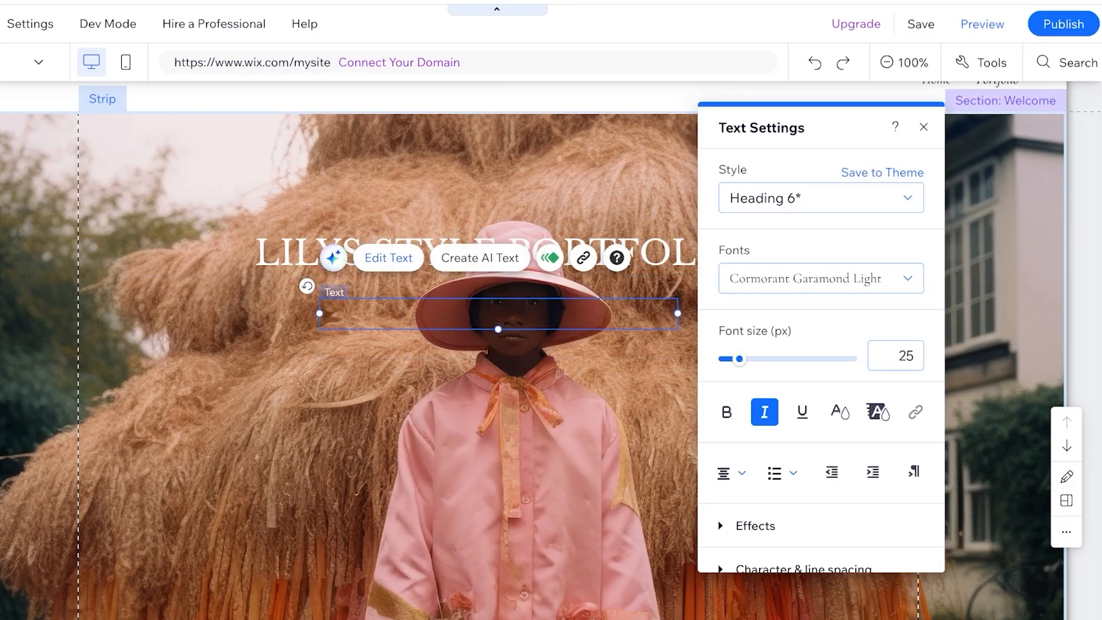
type("Explore th")
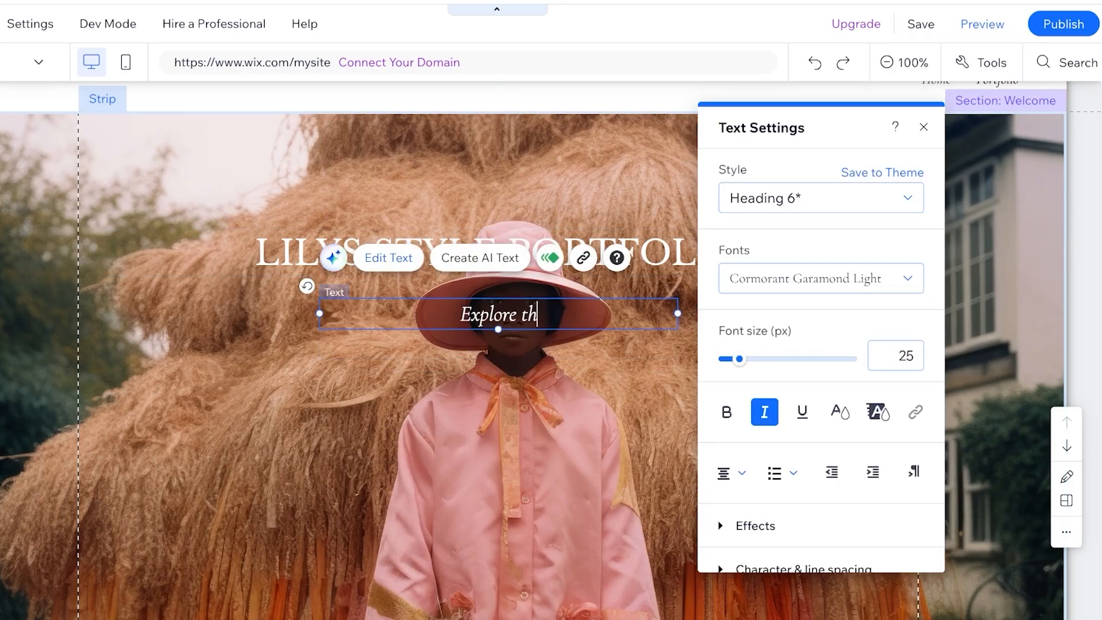
type("e world of storytelling a")
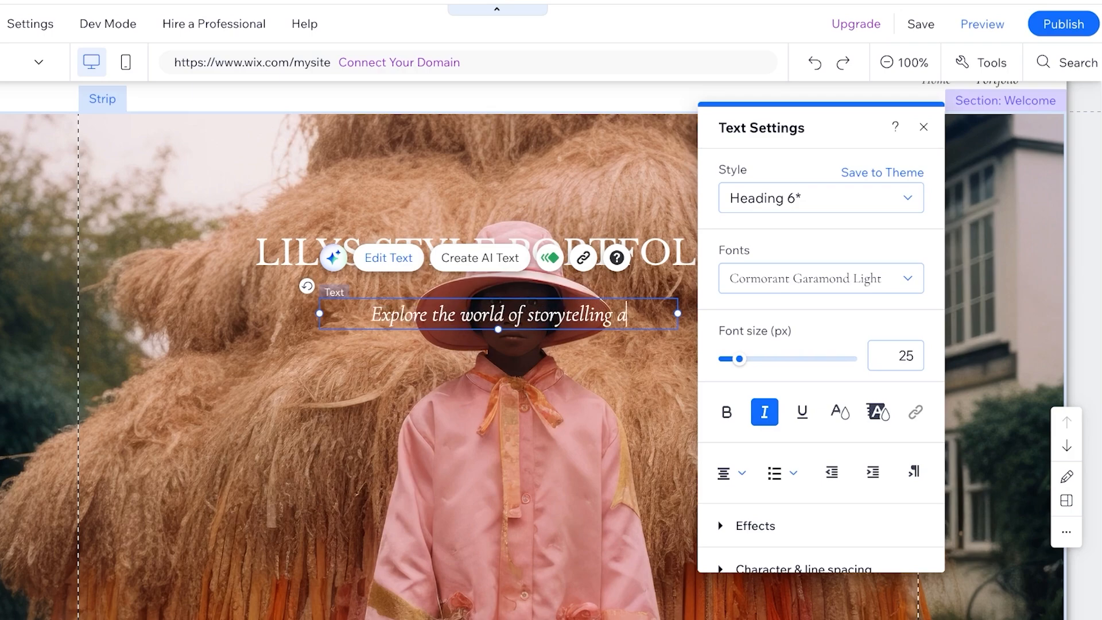
key("BackSpace")
type("via fashion")
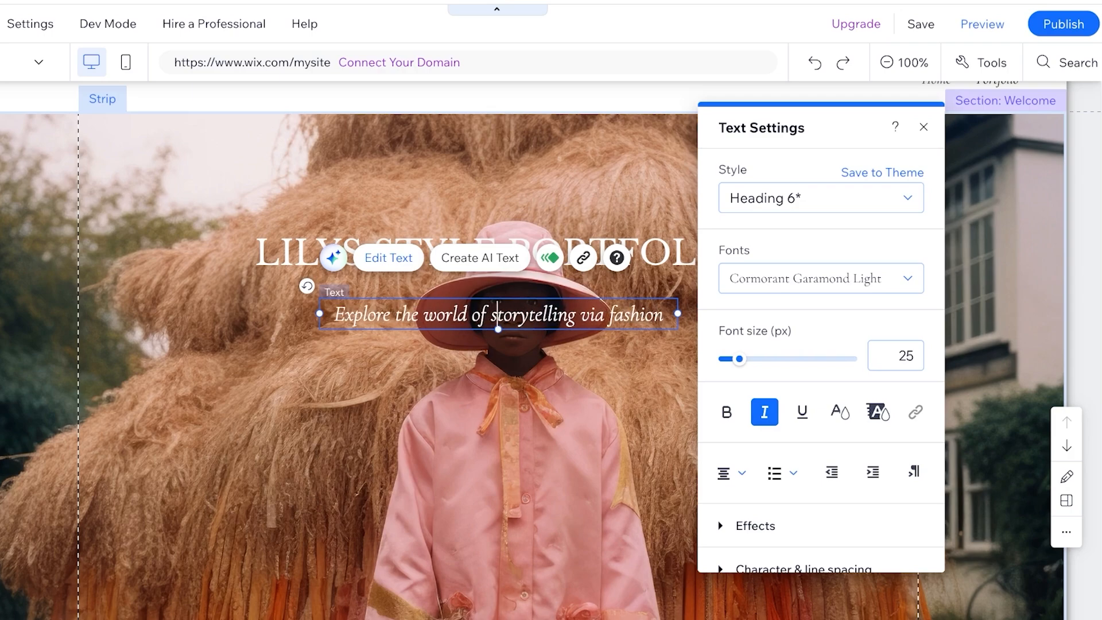
left_click(524, 431)
- Move the heading and tagline higher in the welcome strip so they clear the face in the photo
scroll(540, 350, "up", 1)
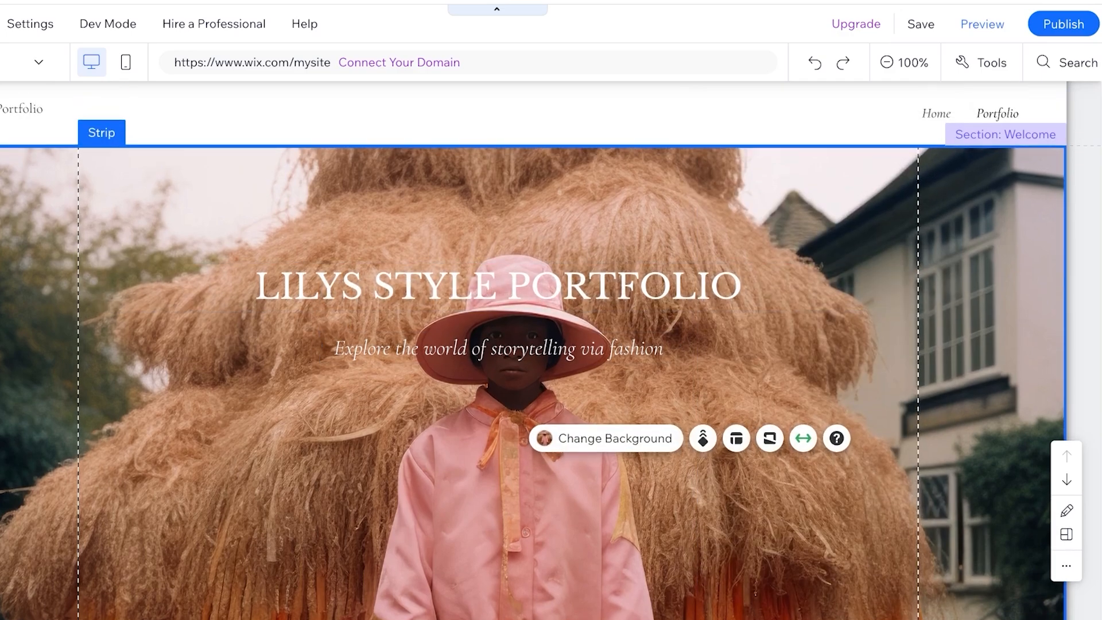
left_click_drag(498, 286, 498, 243)
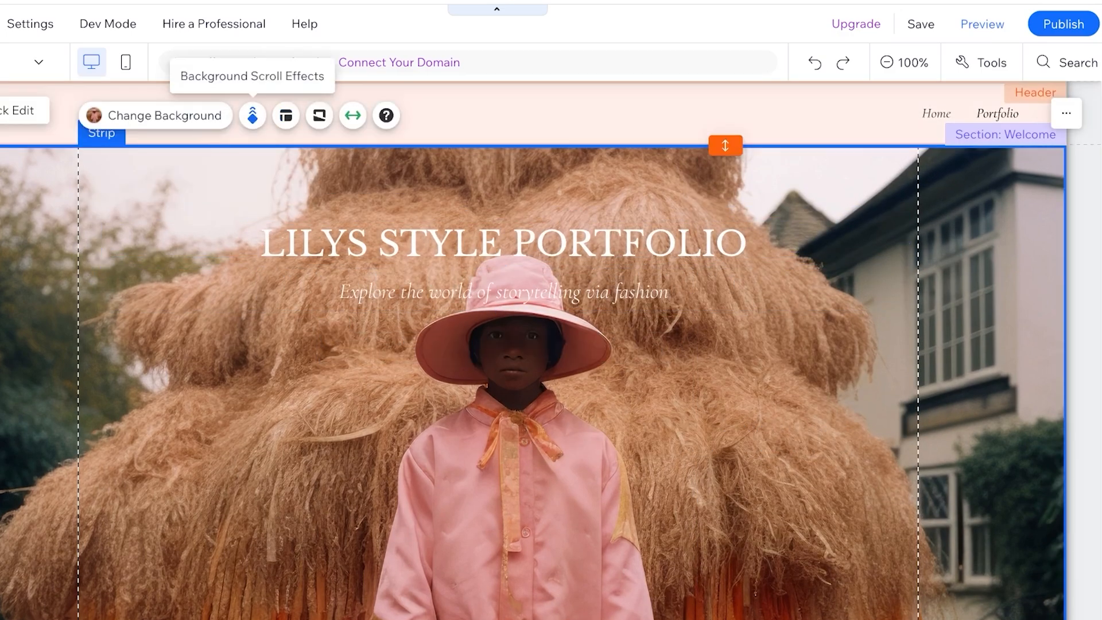
left_click(252, 116)
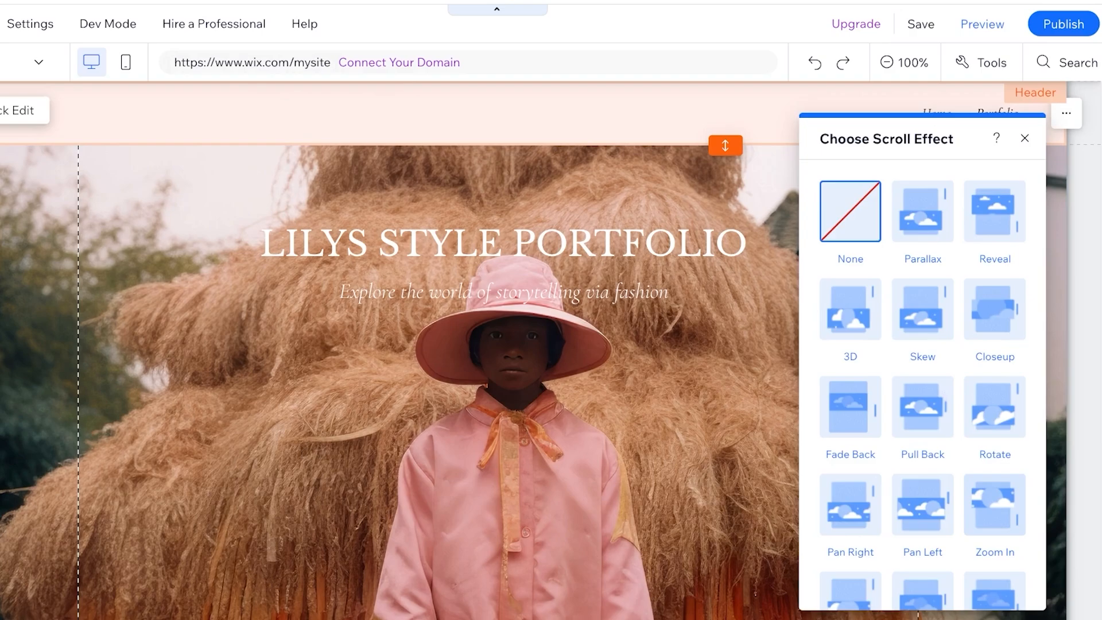
scroll(517, 221, "down", 2)
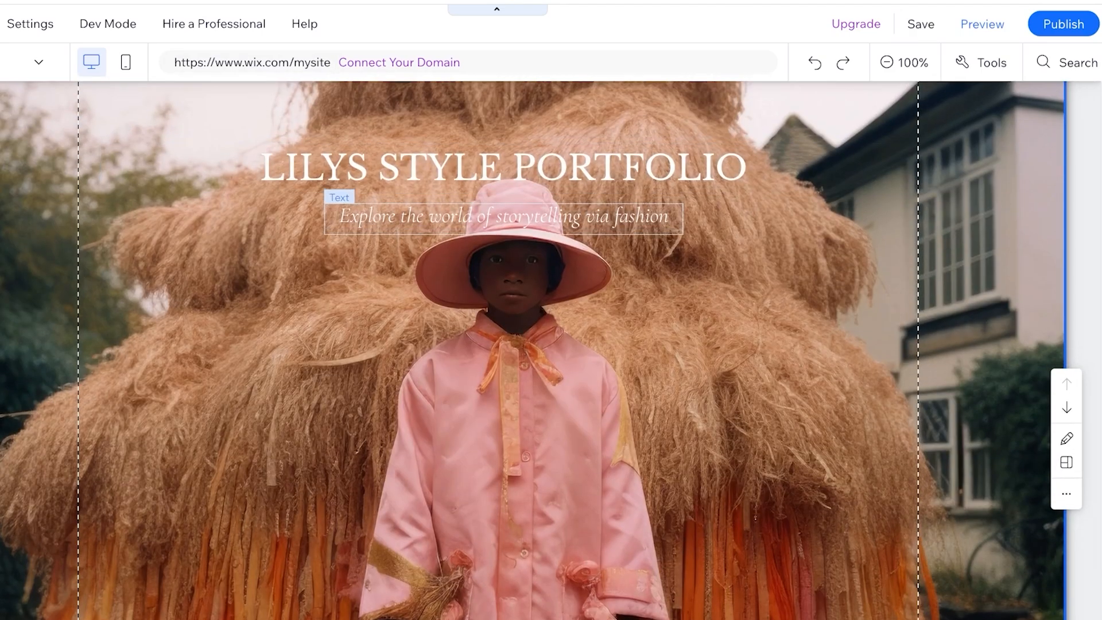
scroll(516, 220, "up", 2)
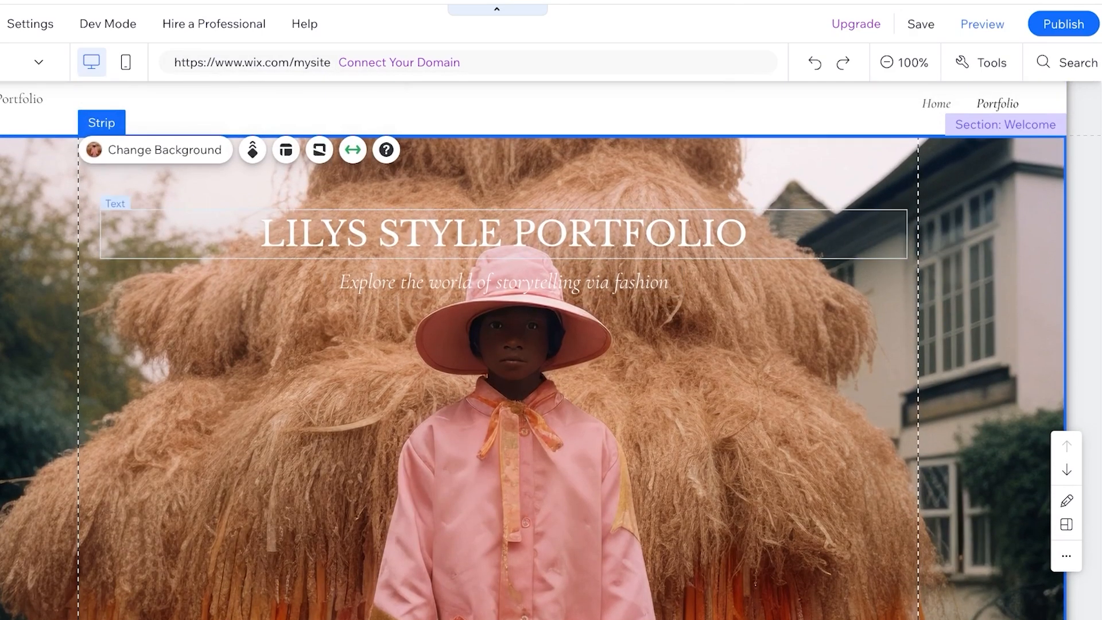
- Darken the strip's background image in Photo Studio by lowering Brightness about halfway toward its minimum, and save the edited image
left_click(164, 115)
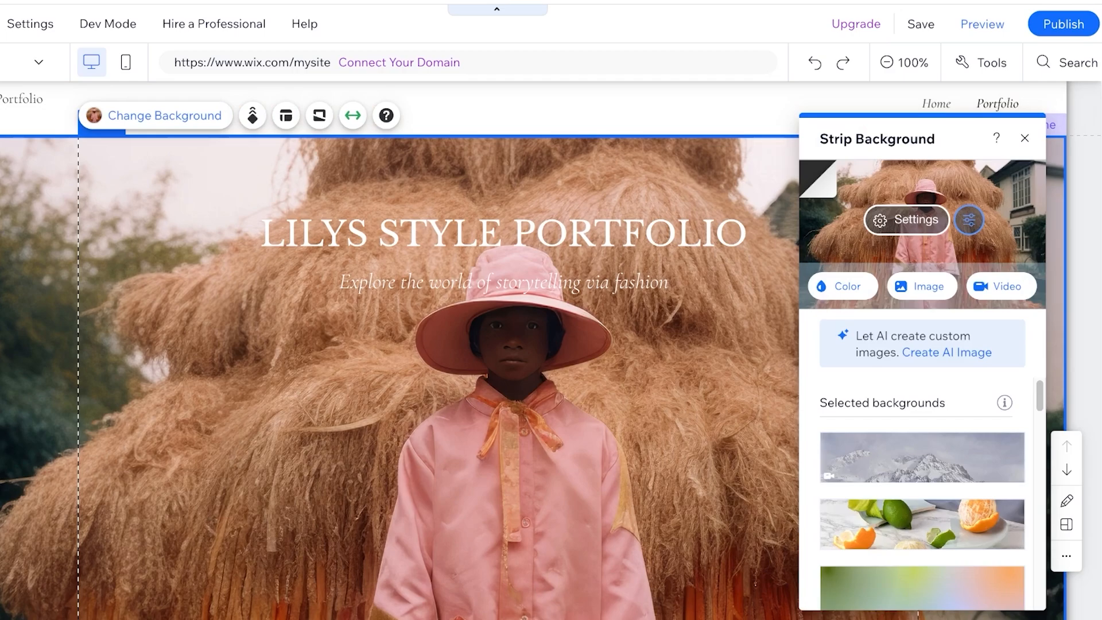
left_click(968, 220)
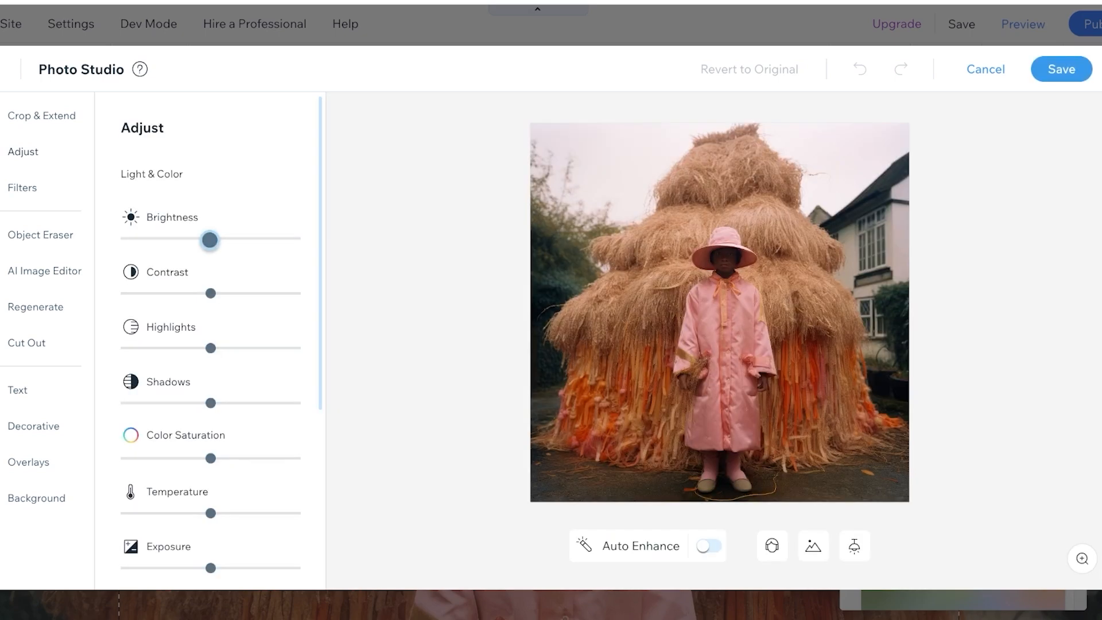
left_click_drag(210, 240, 170, 239)
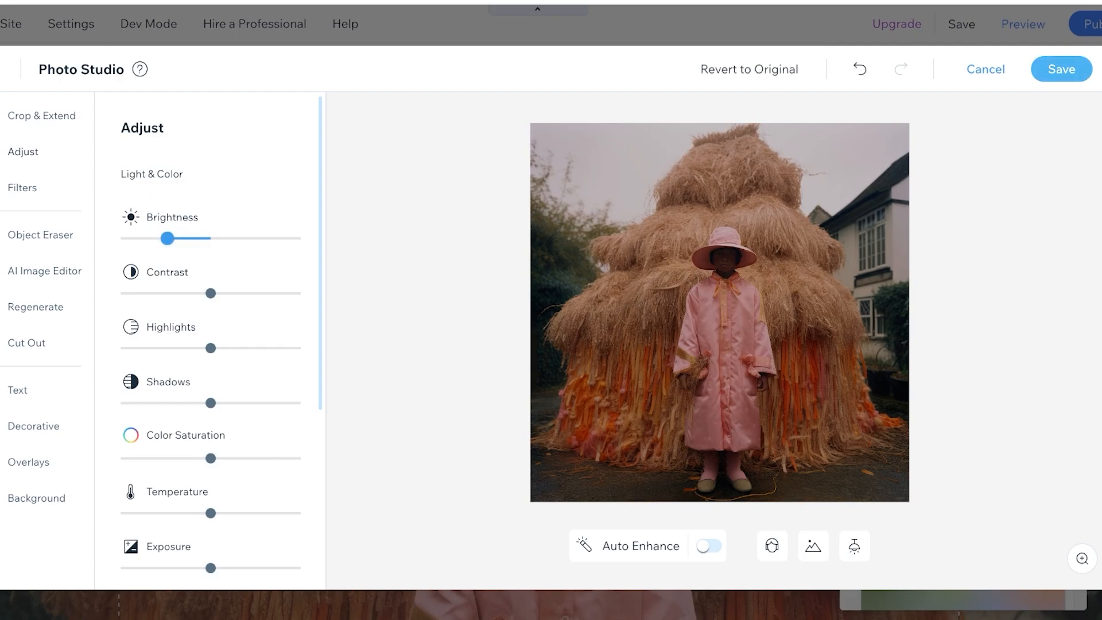
left_click(1060, 69)
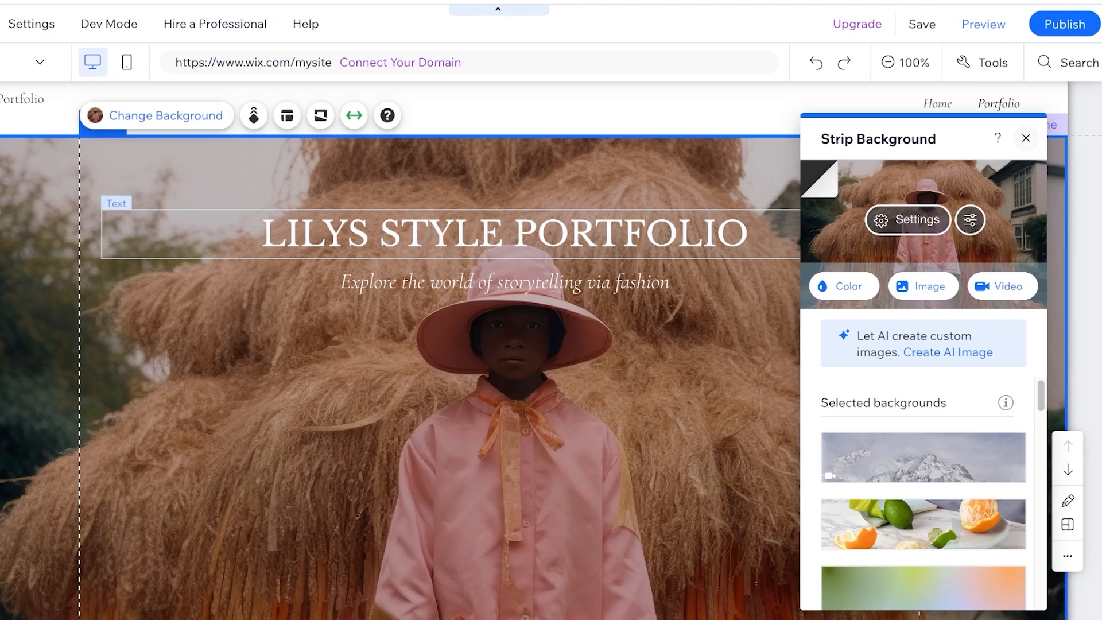
left_click(1065, 138)
scroll(516, 539, "down", 3)
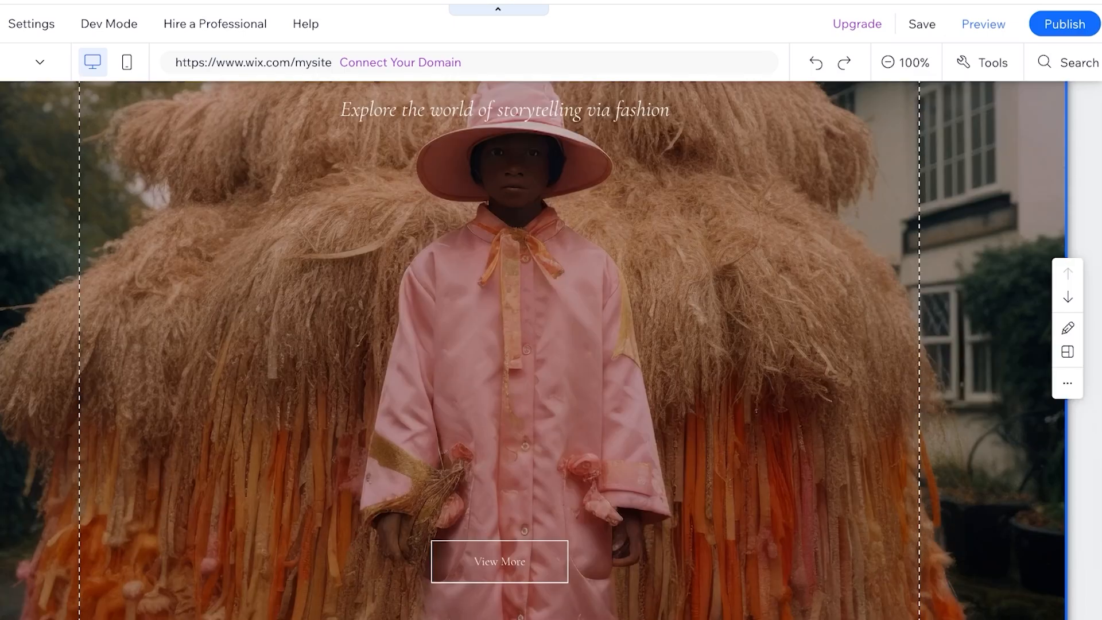
- Move the View More button slightly higher in the welcome strip
scroll(517, 540, "up", 3)
scroll(517, 540, "down", 4)
mouse_move(499, 536)
left_mouse_down()
mouse_move(539, 222)
mouse_move(492, 165)
mouse_move(504, 140)
mouse_move(488, 259)
mouse_move(492, 536)
mouse_move(488, 522)
left_mouse_up()
scroll(487, 521, "up", 4)
scroll(493, 522, "down", 16)
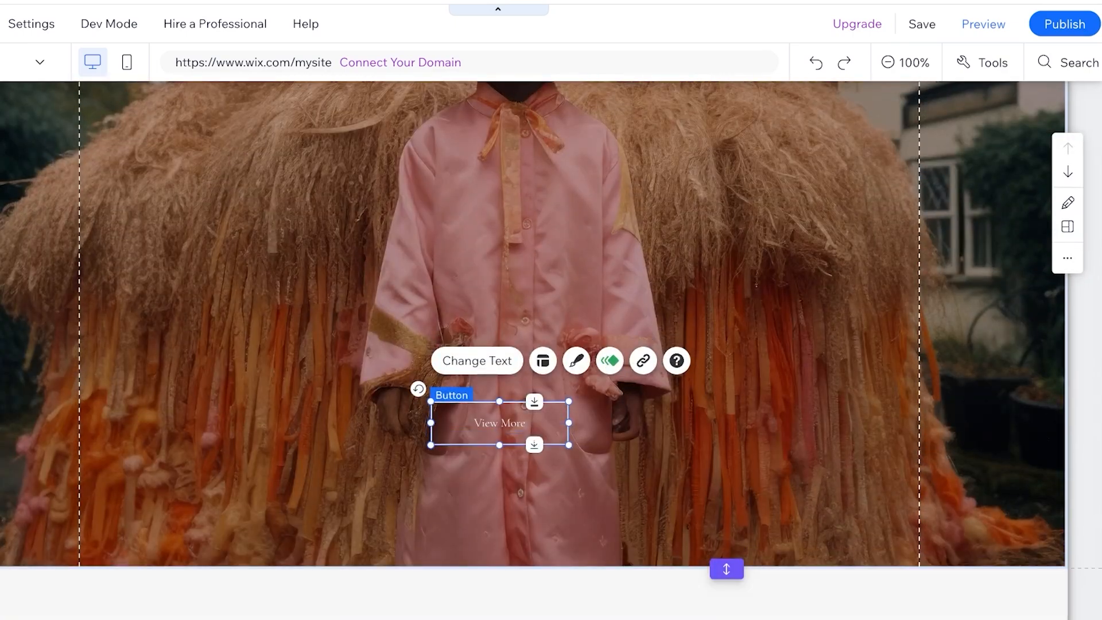
scroll(493, 522, "up", 3)
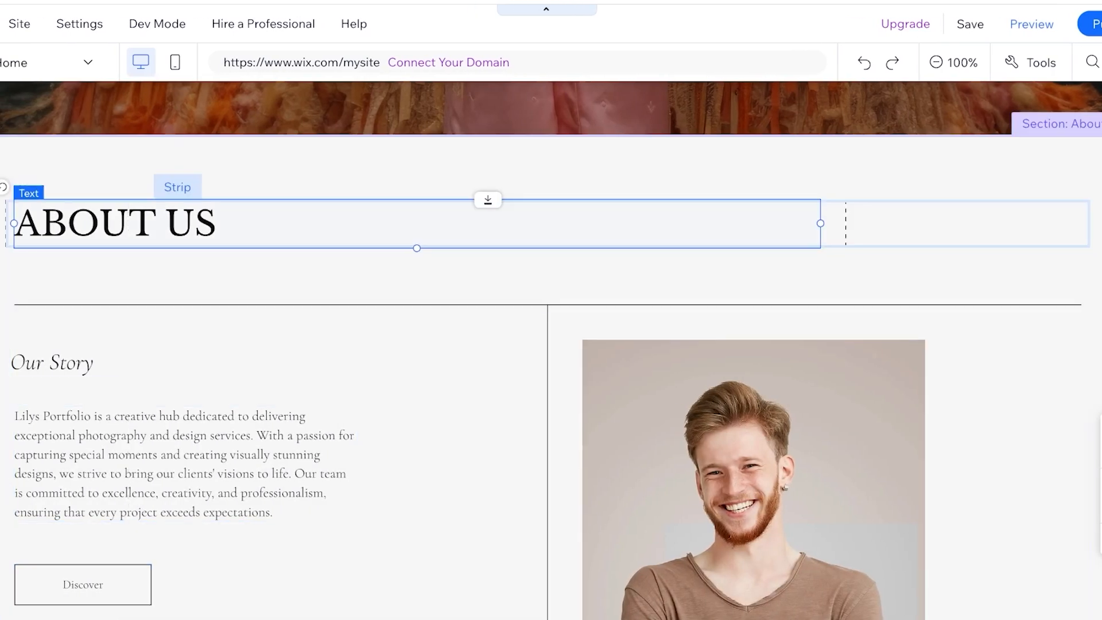
- Change the "ABOUT US" heading to "About Me." and the "Our Story" subheading to "My Journey as An Artist"
double_click(94, 223)
type("About Me.")
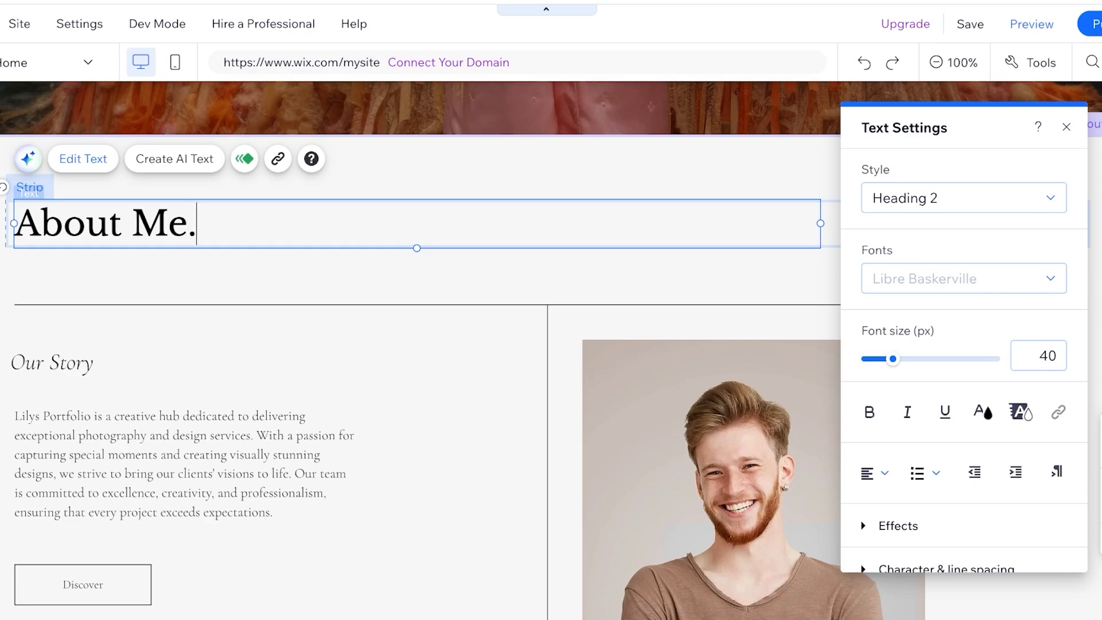
double_click(53, 362)
type("My Journey as An Artist")
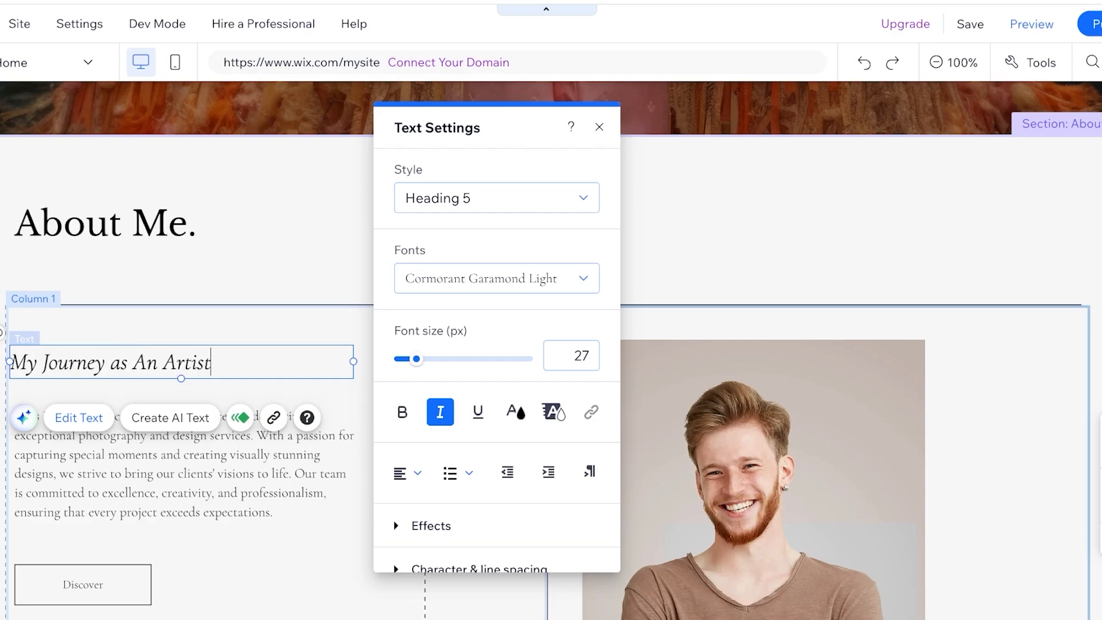
left_click(83, 584)
scroll(83, 574, "down", 1)
left_click(172, 425)
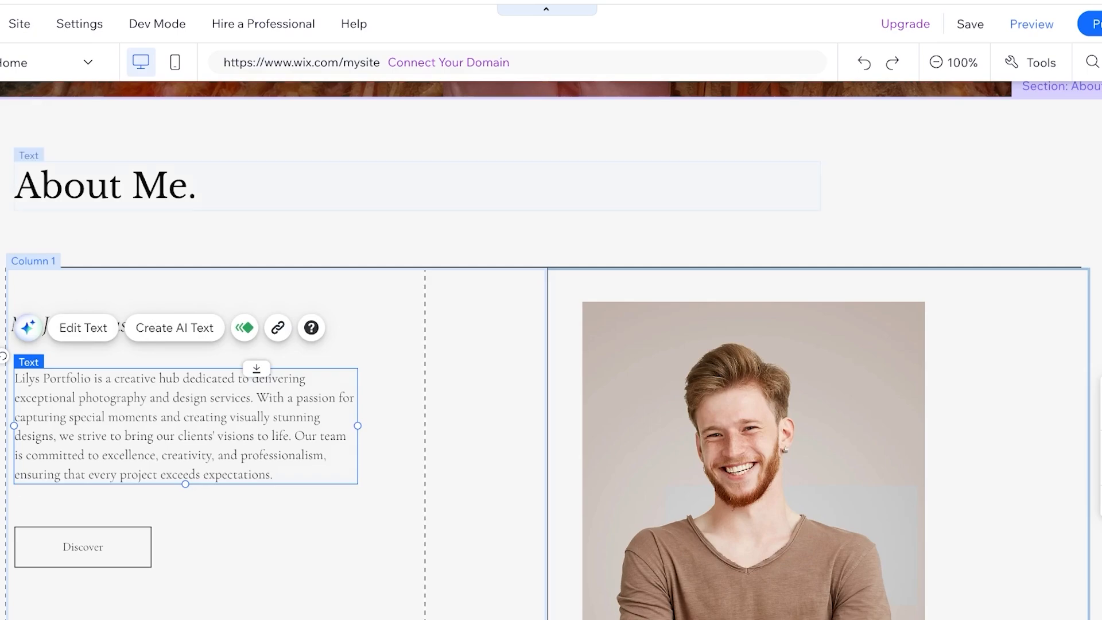
- Delete the strip holding the Services heading and its "What We Offer" introduction
left_click(152, 186)
scroll(551, 350, "down", 12)
scroll(551, 350, "up", 5)
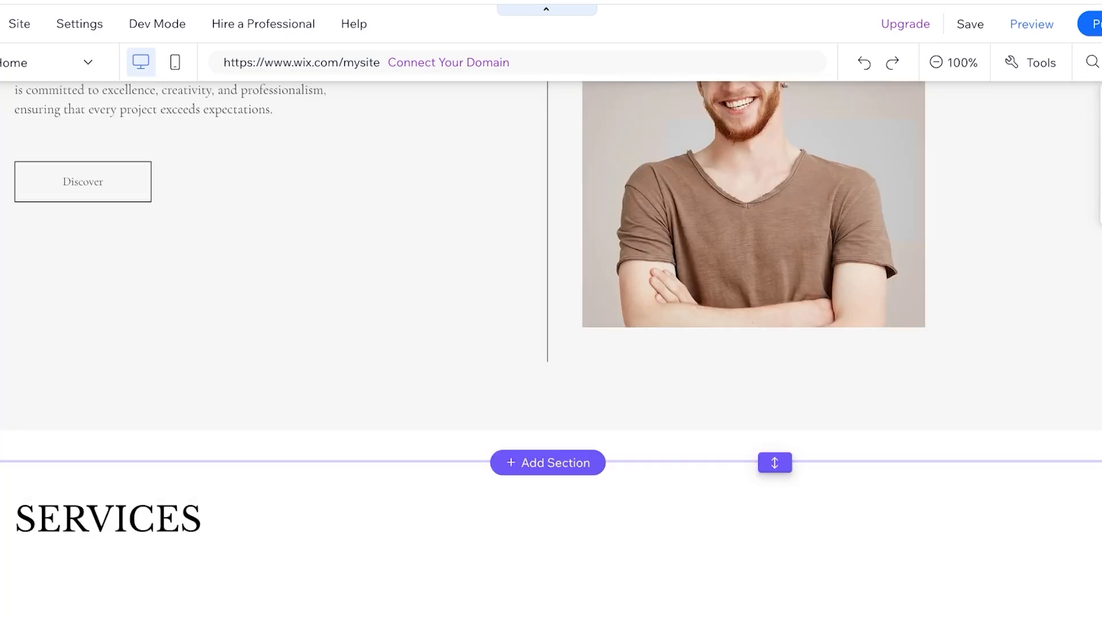
scroll(551, 350, "down", 14)
scroll(551, 350, "up", 10)
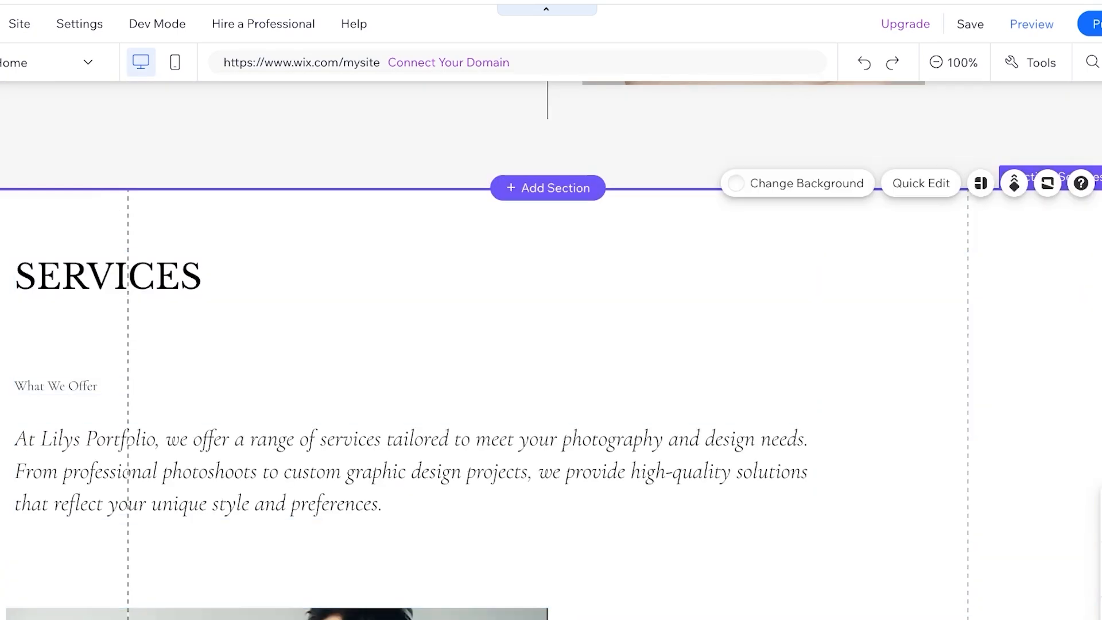
left_click(792, 341)
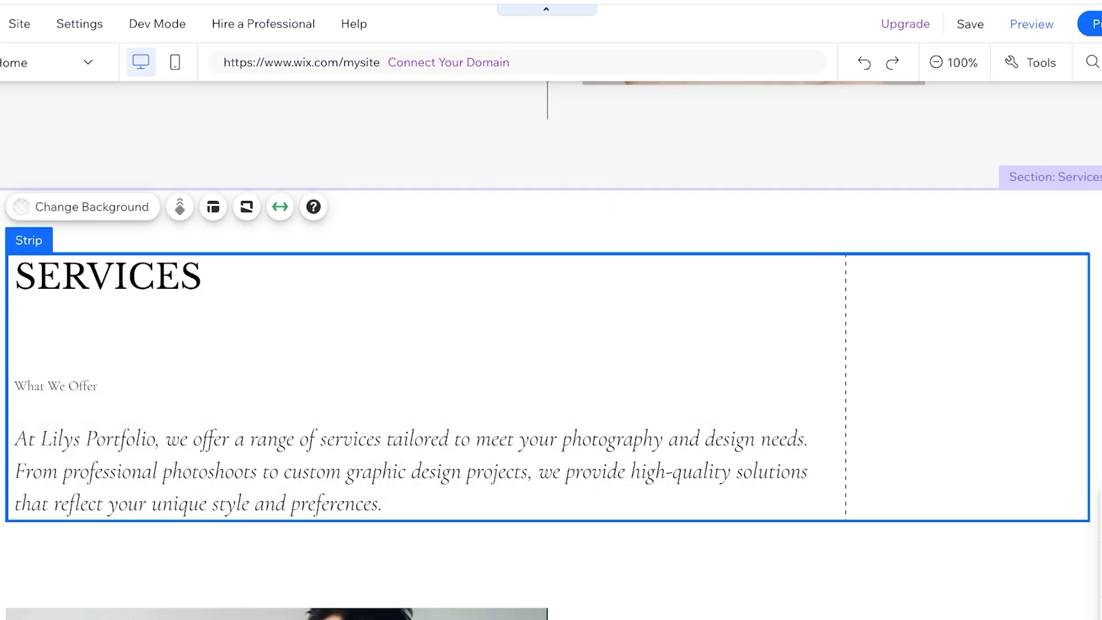
scroll(551, 350, "down", 12)
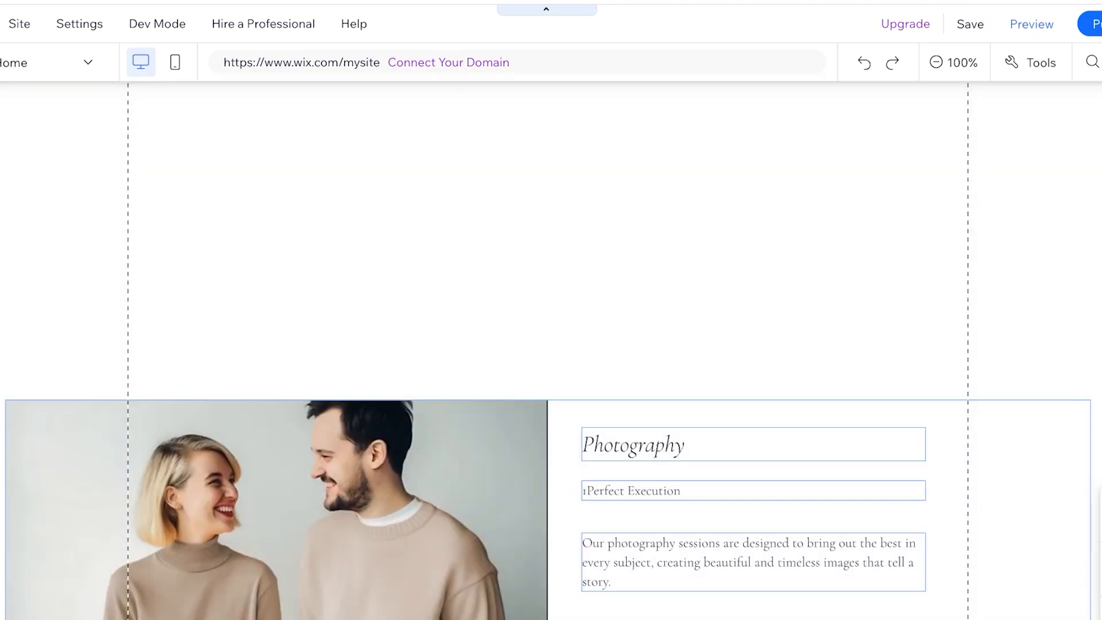
scroll(551, 350, "up", 4)
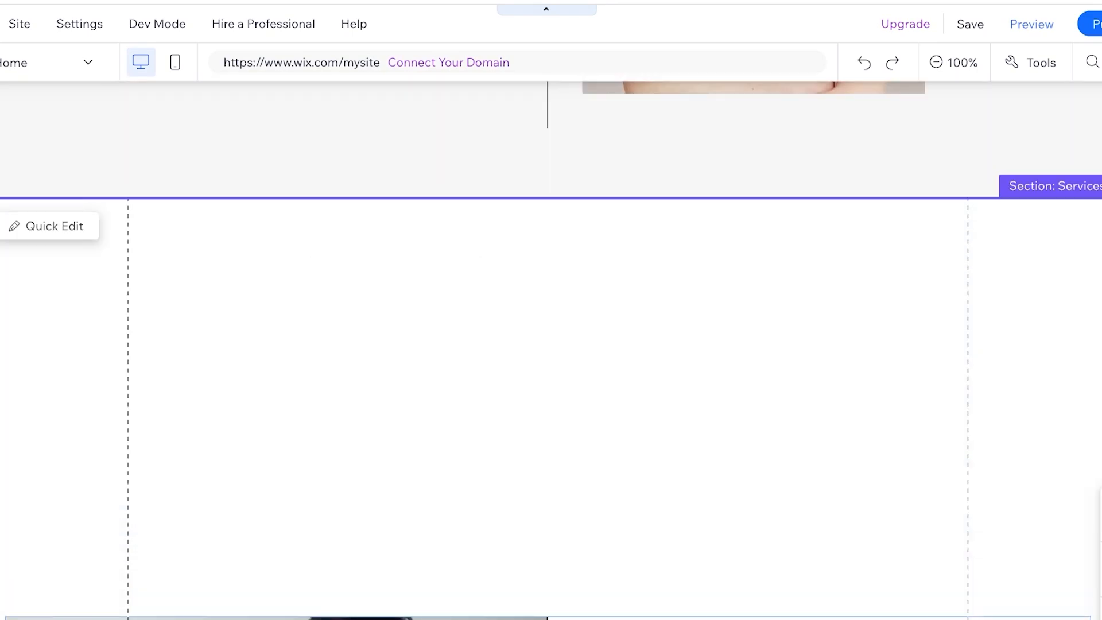
- Clear the rest of the Services content and delete the emptied section above the footer
left_click_drag(78, 313, 174, 411)
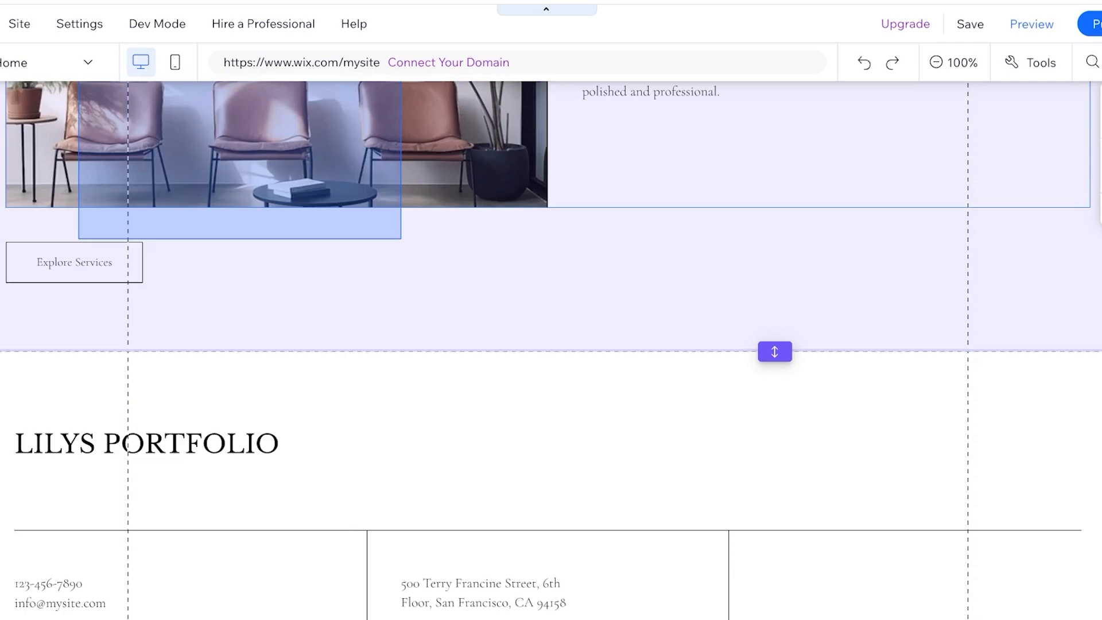
left_click_drag(401, 238, 578, 288)
key("Delete")
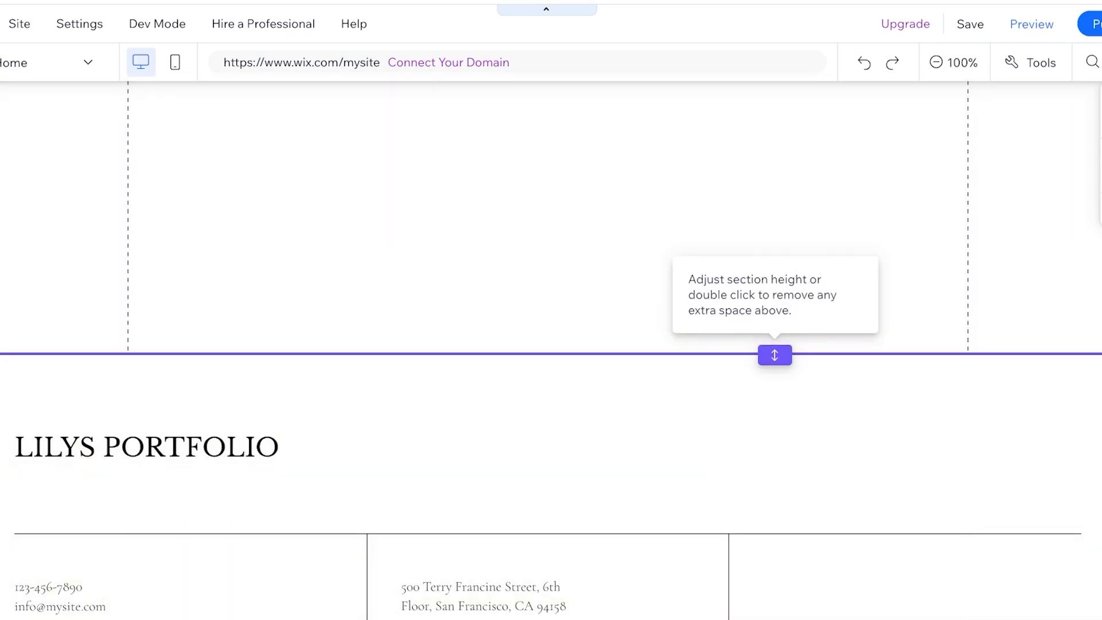
left_click_drag(774, 355, 775, 109)
right_click(799, 229)
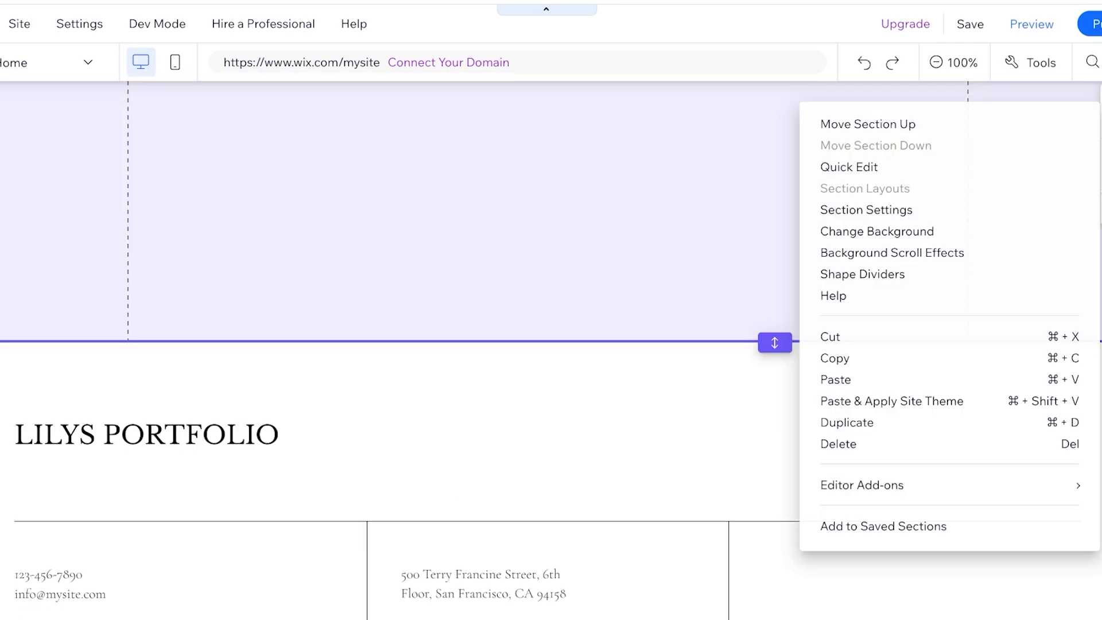
left_click(838, 444)
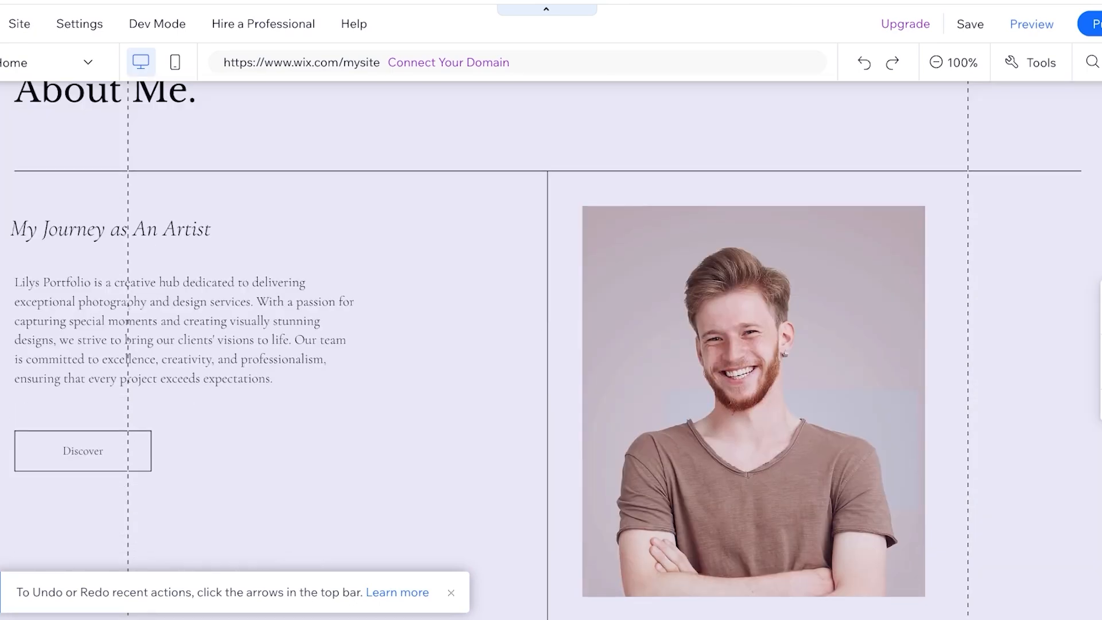
- Move the Discover button lower and toward the middle of its column, and delete the man's portrait from the adjacent column
scroll(551, 350, "down", 3)
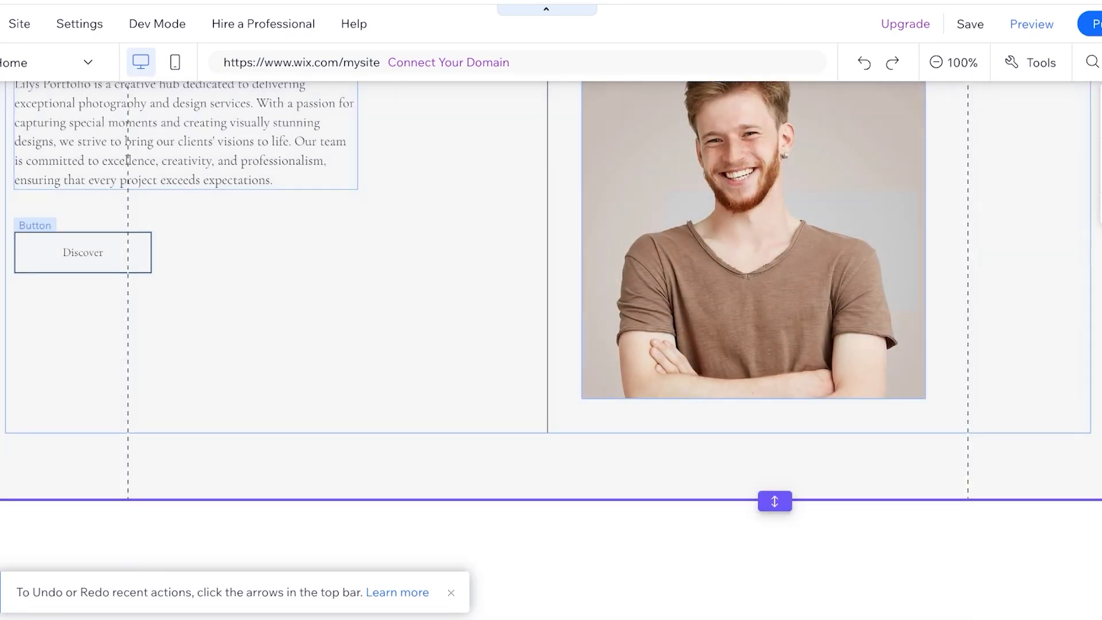
left_click_drag(83, 252, 218, 288)
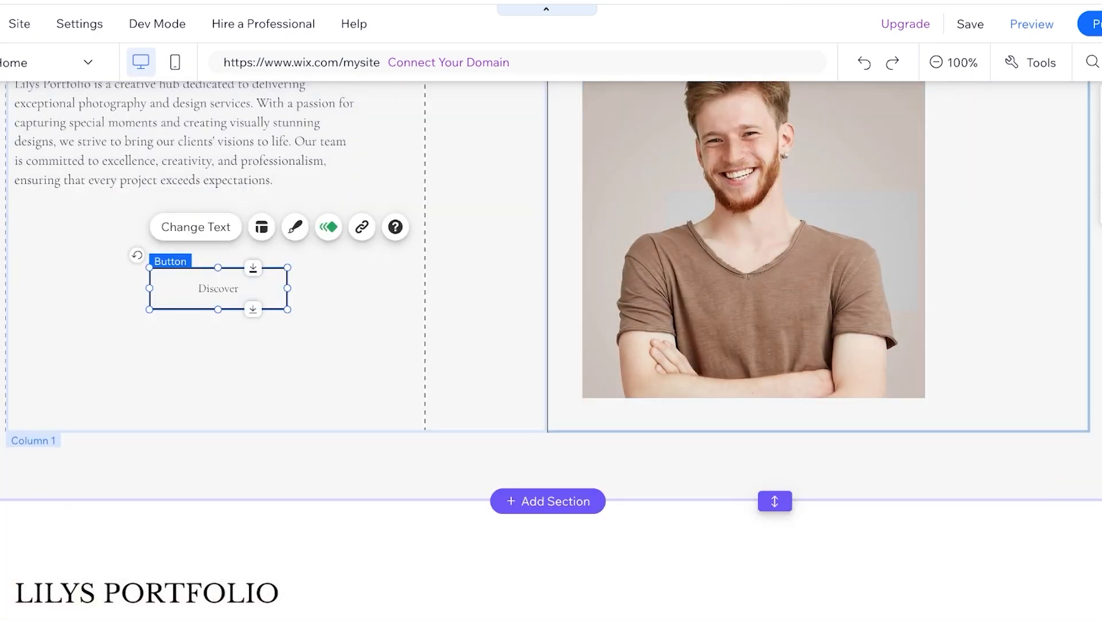
scroll(551, 350, "up", 3)
left_click(749, 396)
key("Delete")
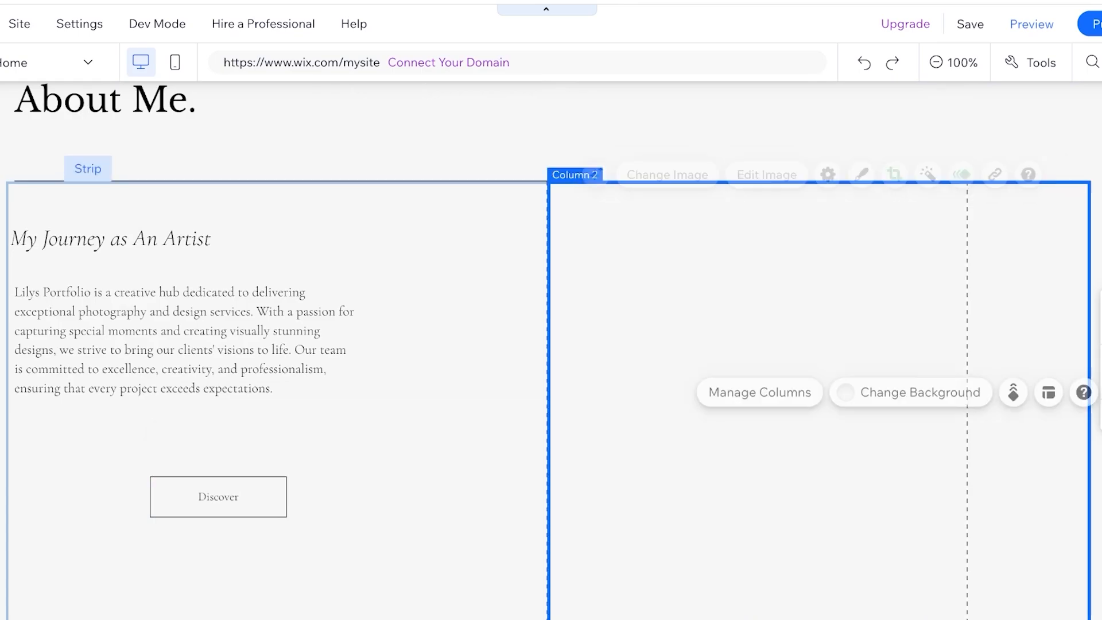
- Add a new page named "About Me" to the site menu
left_click(218, 497)
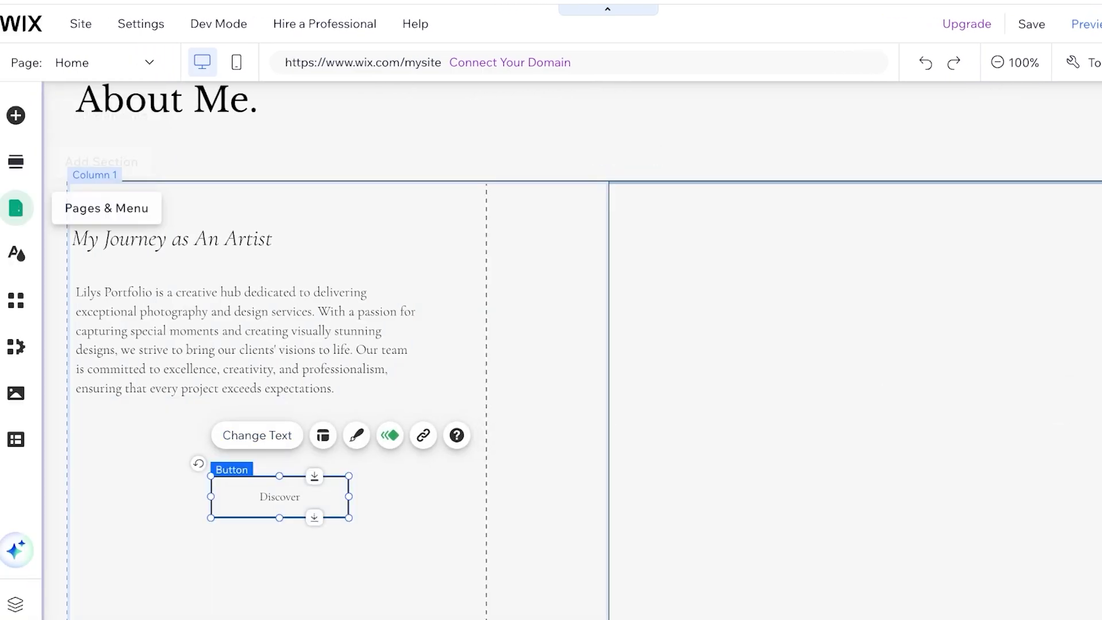
left_click(16, 208)
left_click(315, 600)
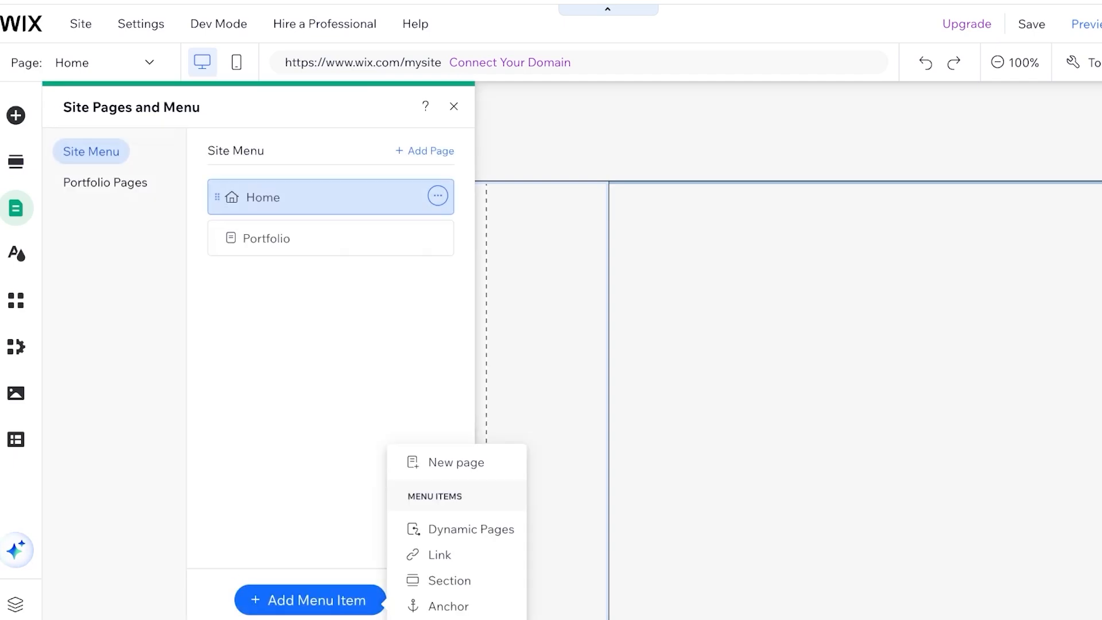
left_click(456, 461)
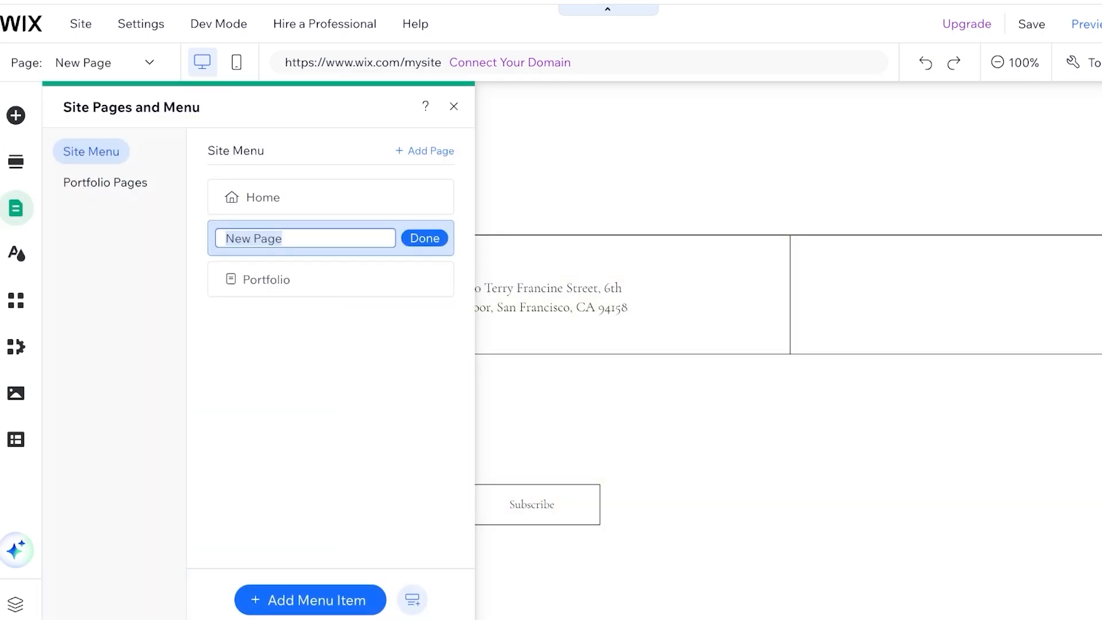
type("About Me")
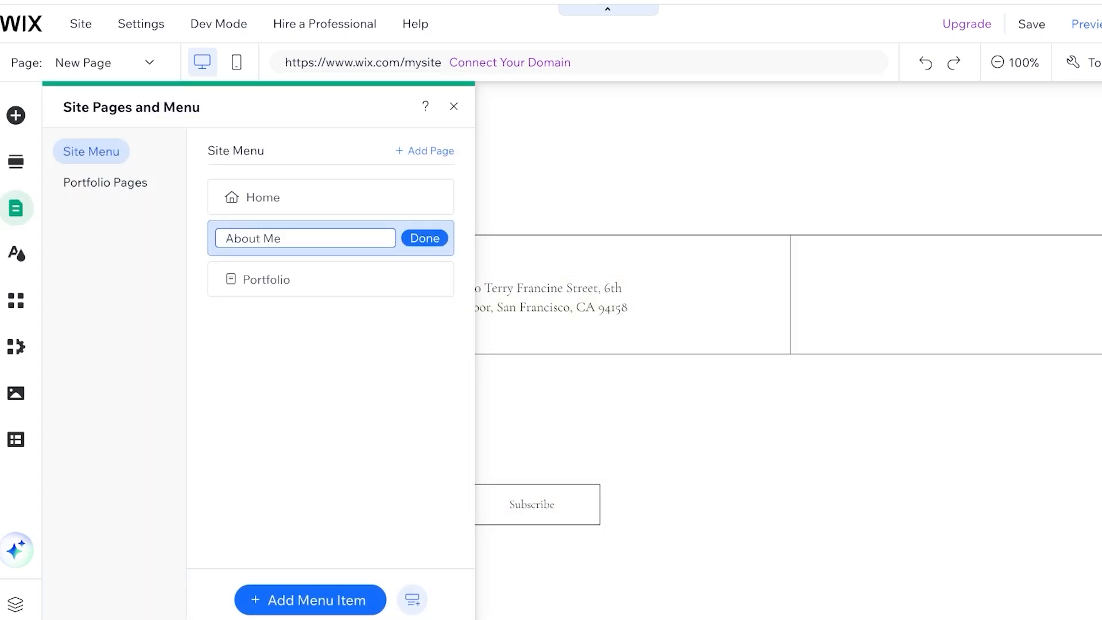
key("Return")
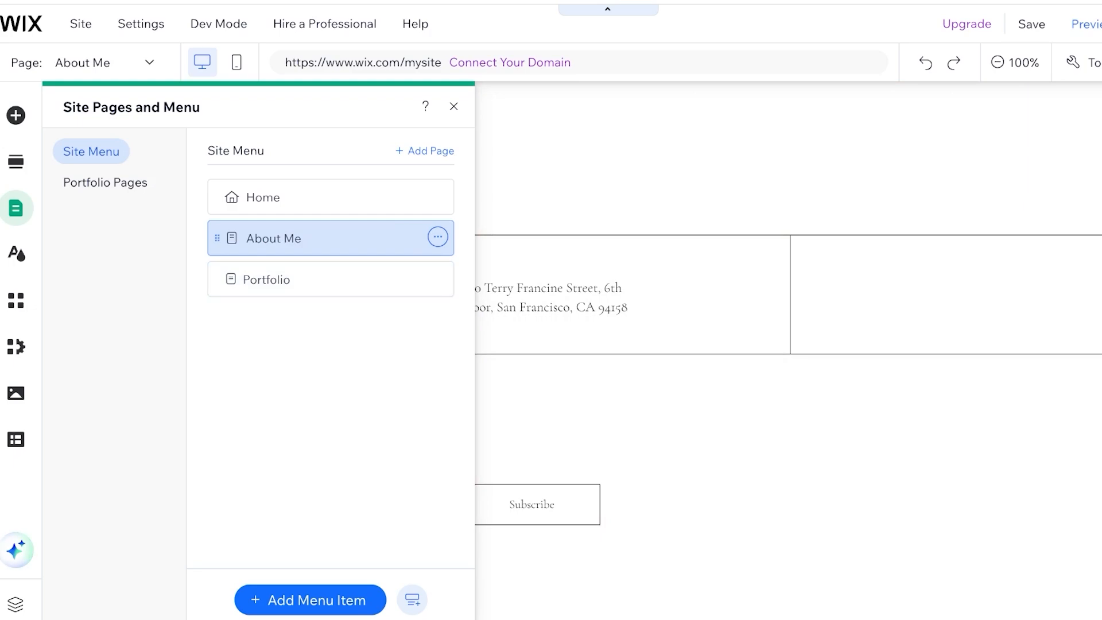
left_click(453, 106)
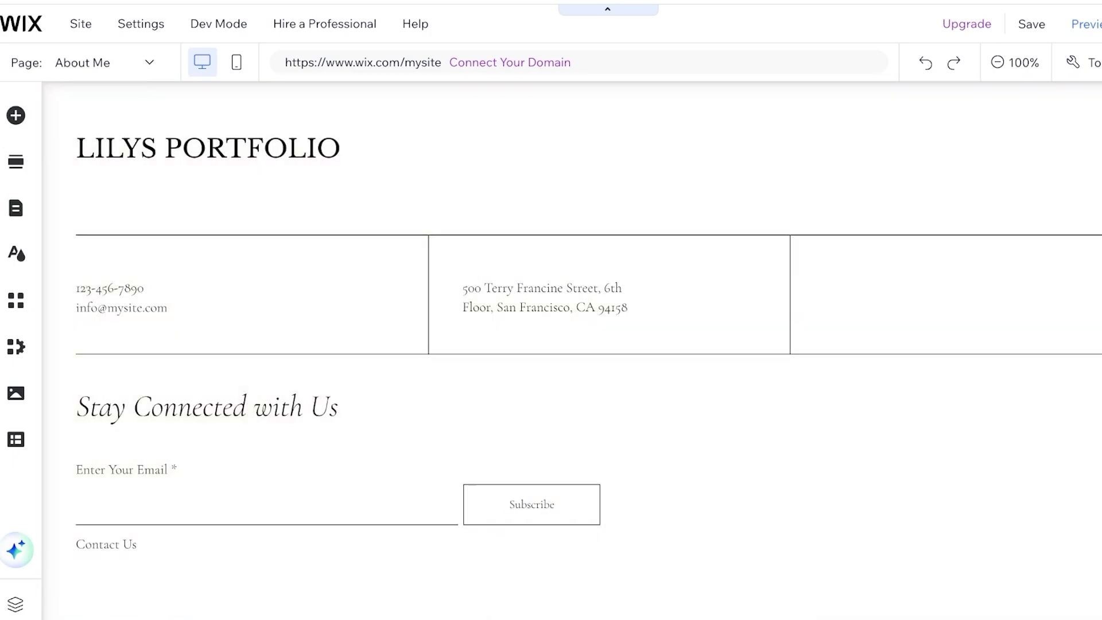
- Return to the Home page and link the Discover button to the About Me page, opening in the current window
left_click(109, 63)
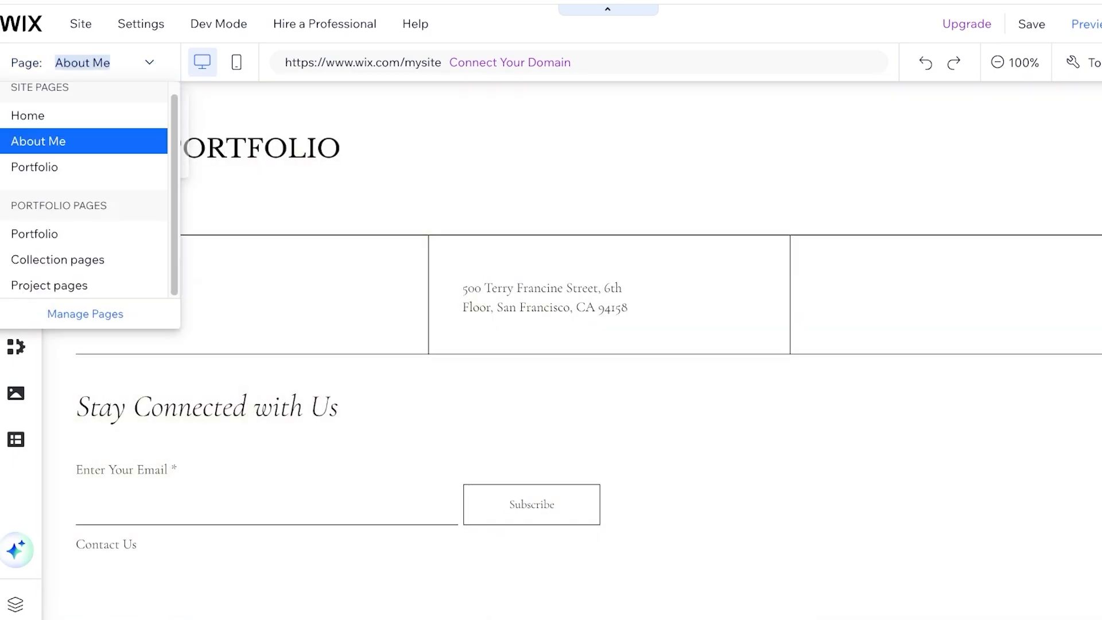
left_click(35, 116)
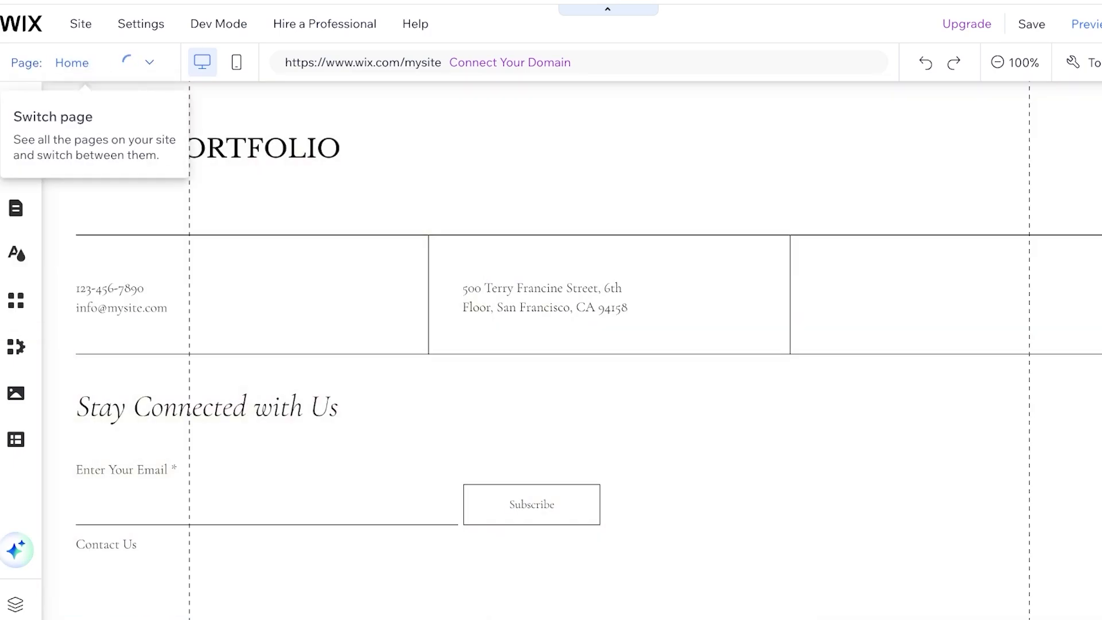
scroll(571, 349, "down", 20)
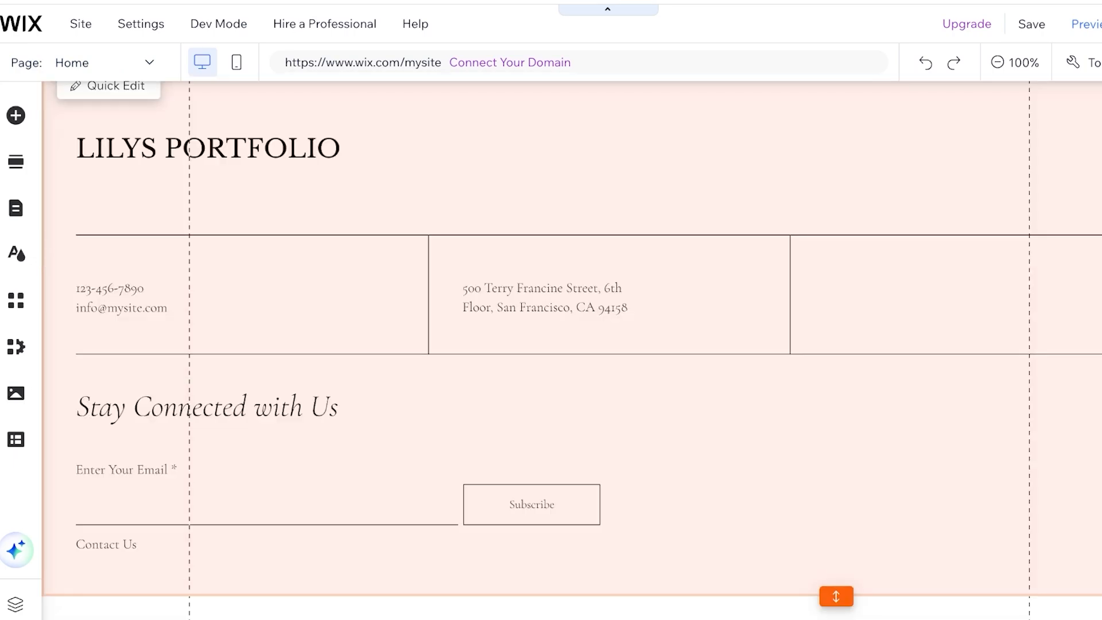
scroll(571, 350, "up", 10)
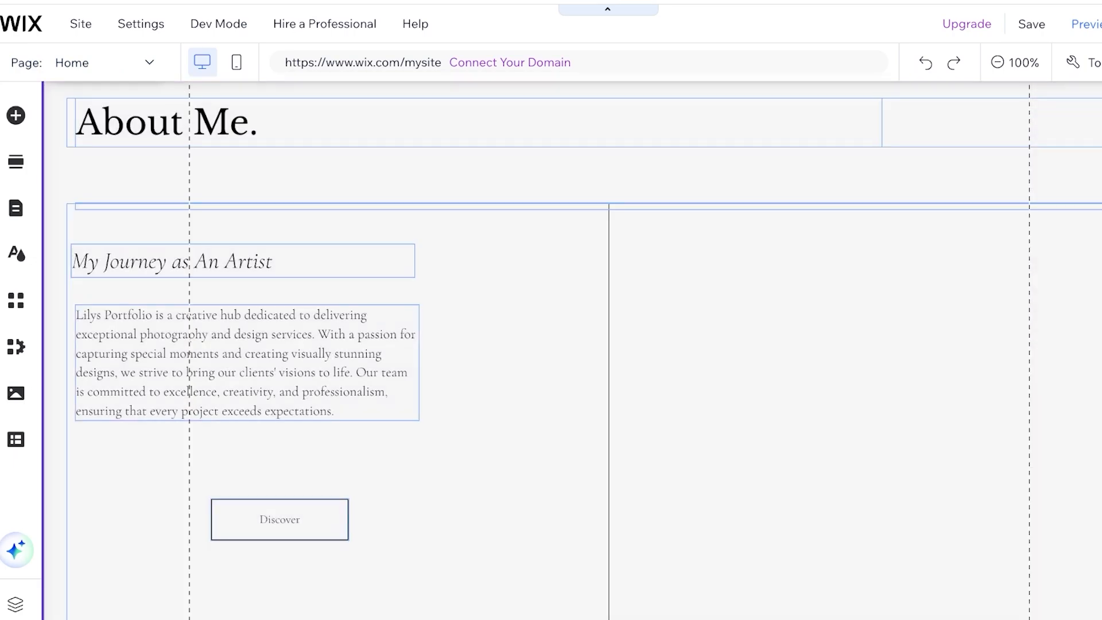
left_click(279, 519)
left_click(257, 458)
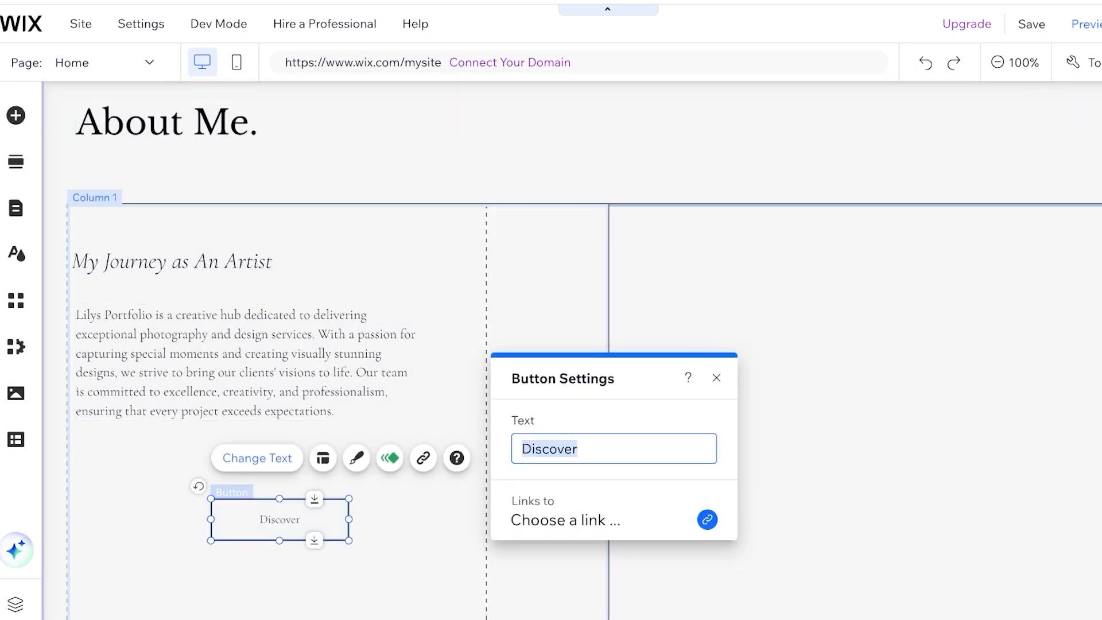
left_click(707, 519)
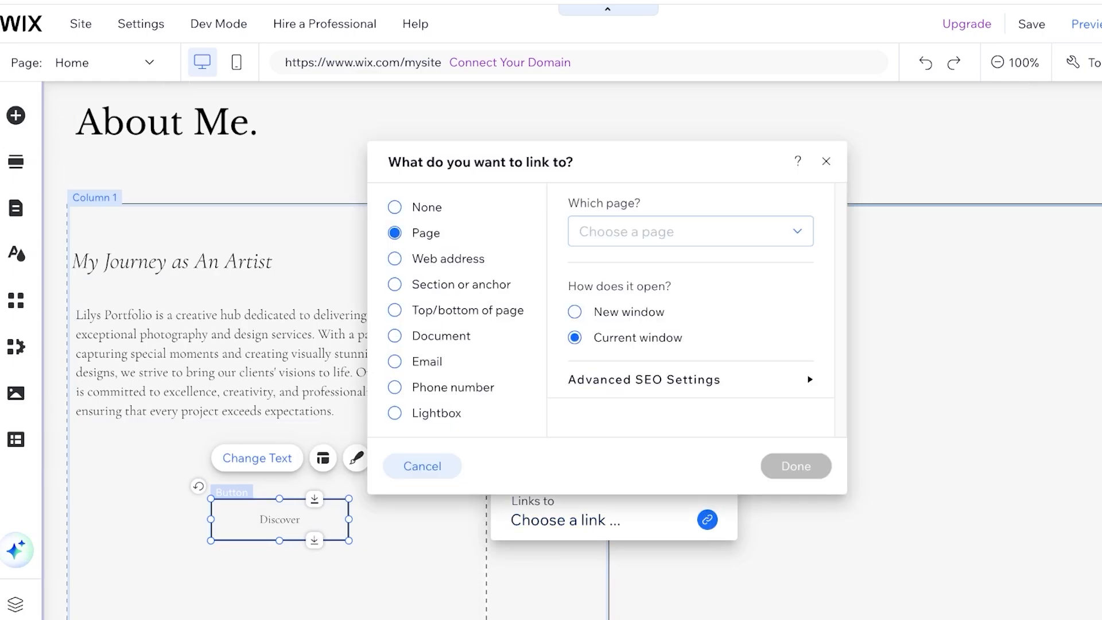
left_click(688, 231)
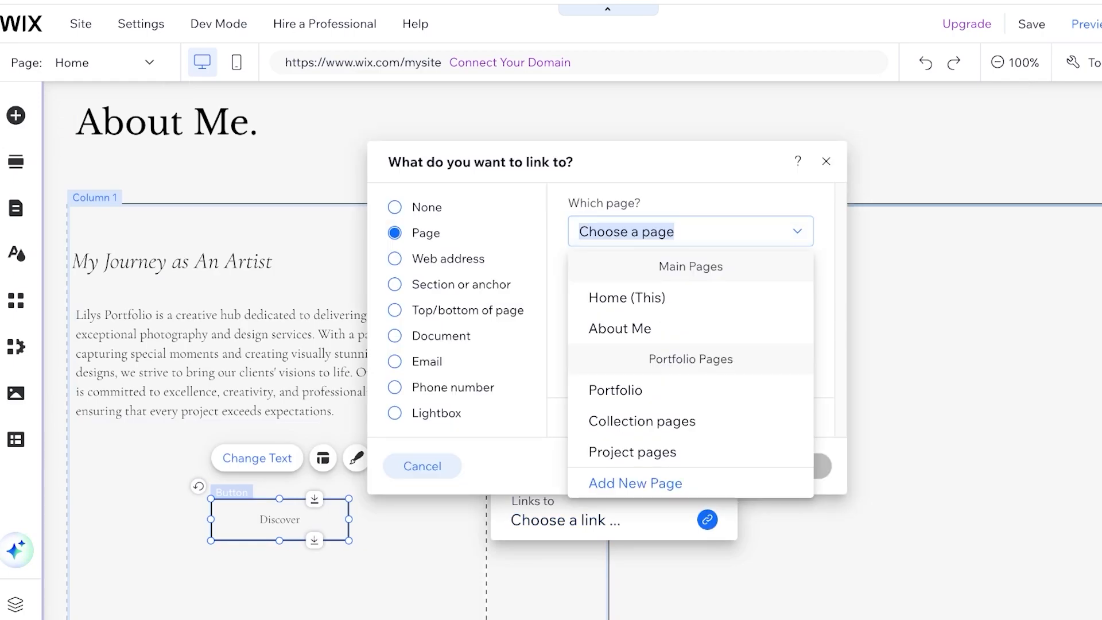
left_click(622, 327)
left_click(796, 466)
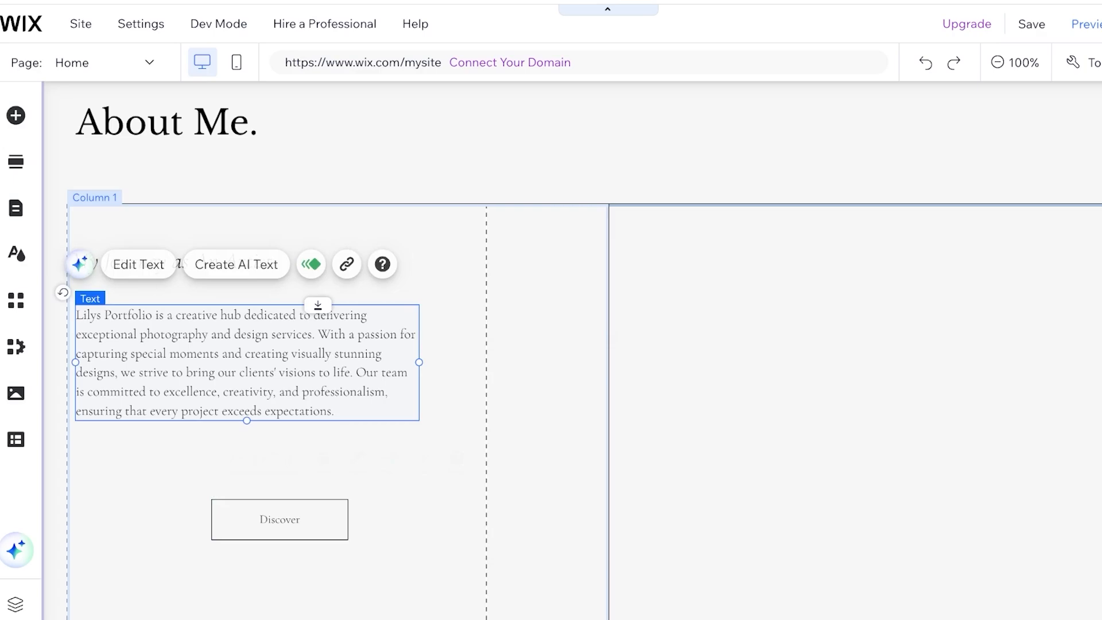
- Replace the About Me paragraph with "I STARTED ART WHEN I WAS 3 USING MY PLUSHIES AS MODELS..." followed by three extra lines
left_click(287, 368)
left_click(309, 367)
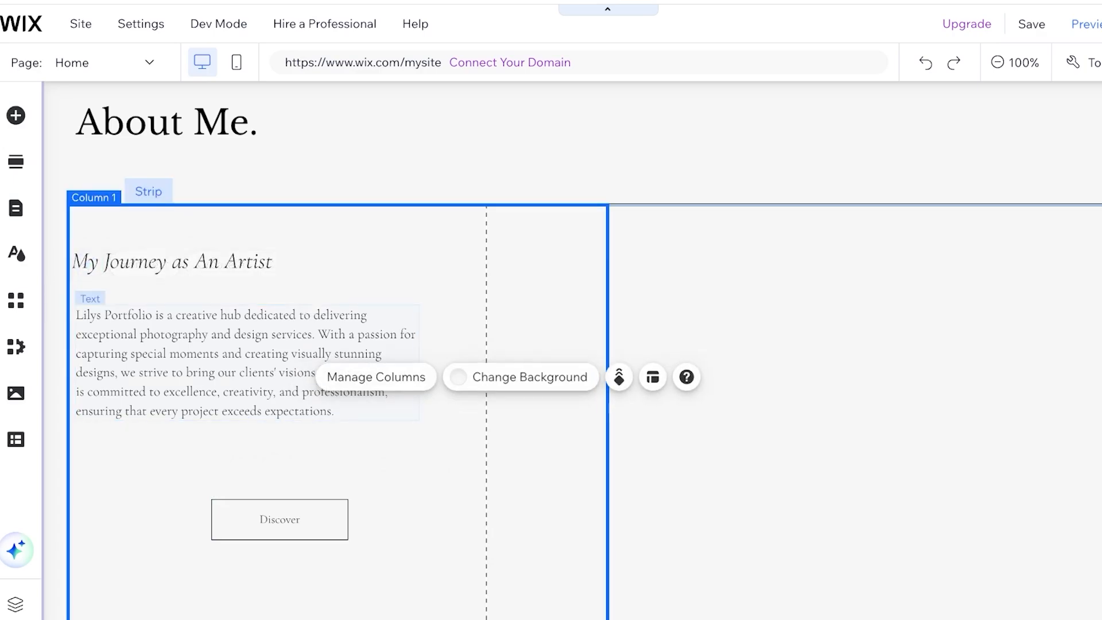
double_click(310, 367)
key("BackSpace")
type("A")
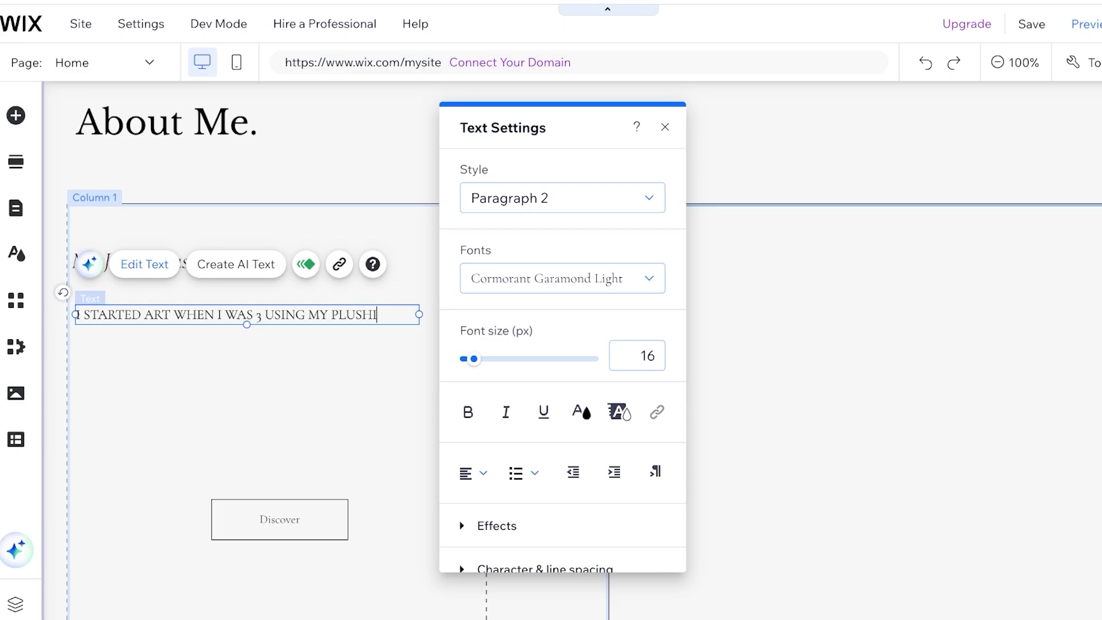
type("MODELS...")
key("Return")
key("Return")
key("Return")
key("Return")
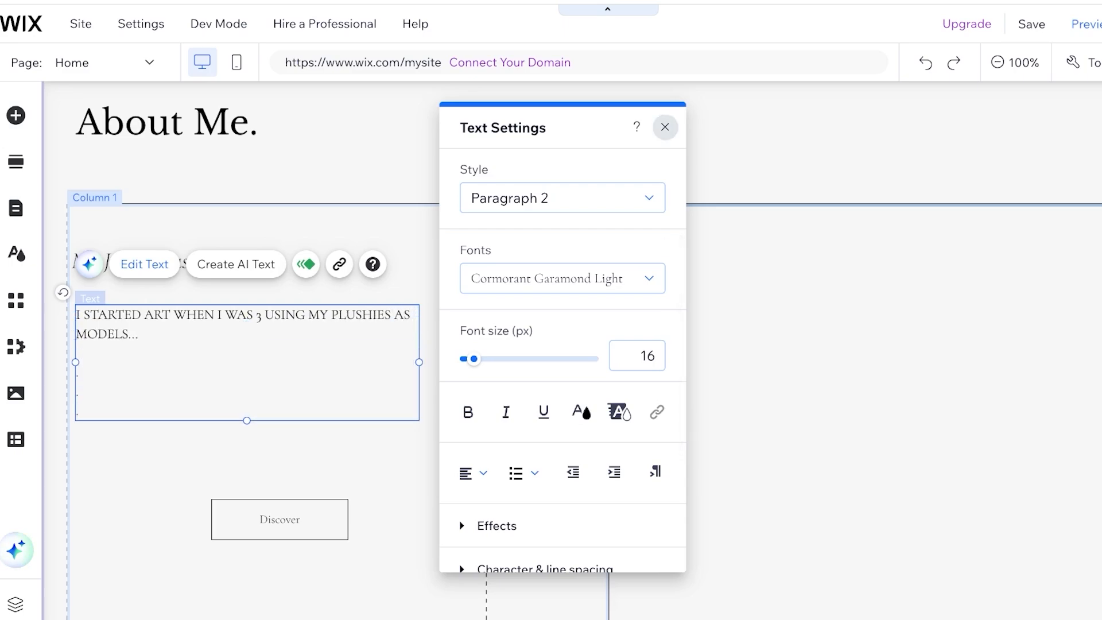
left_click(664, 127)
- Review the edited Home page and switch to the Portfolio page
scroll(665, 230, "down", 3)
scroll(572, 348, "up", 4)
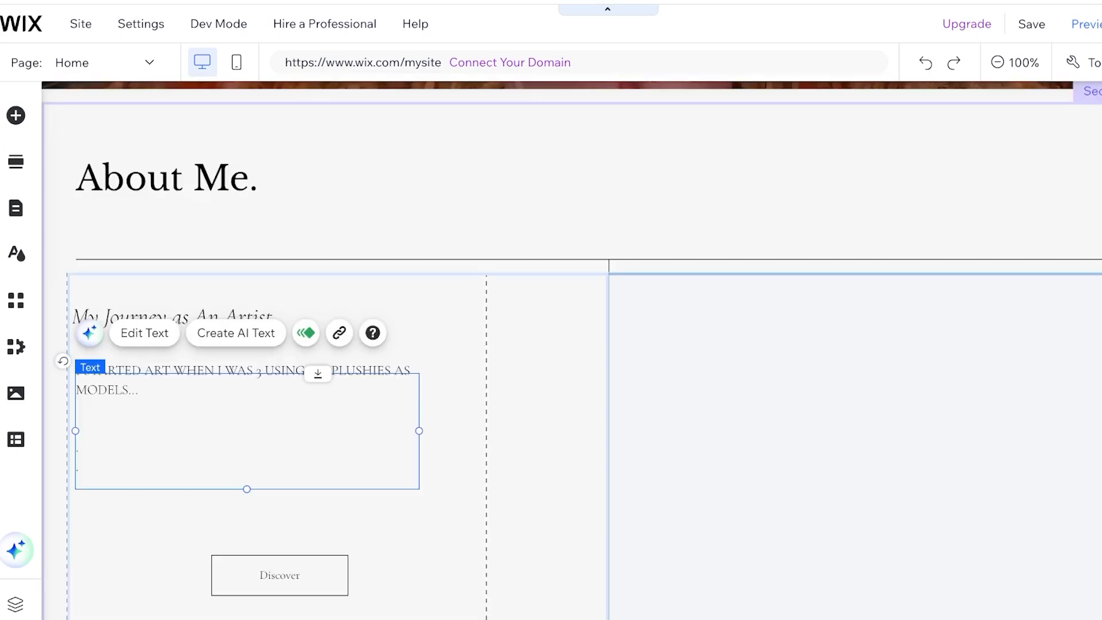
scroll(571, 350, "down", 4)
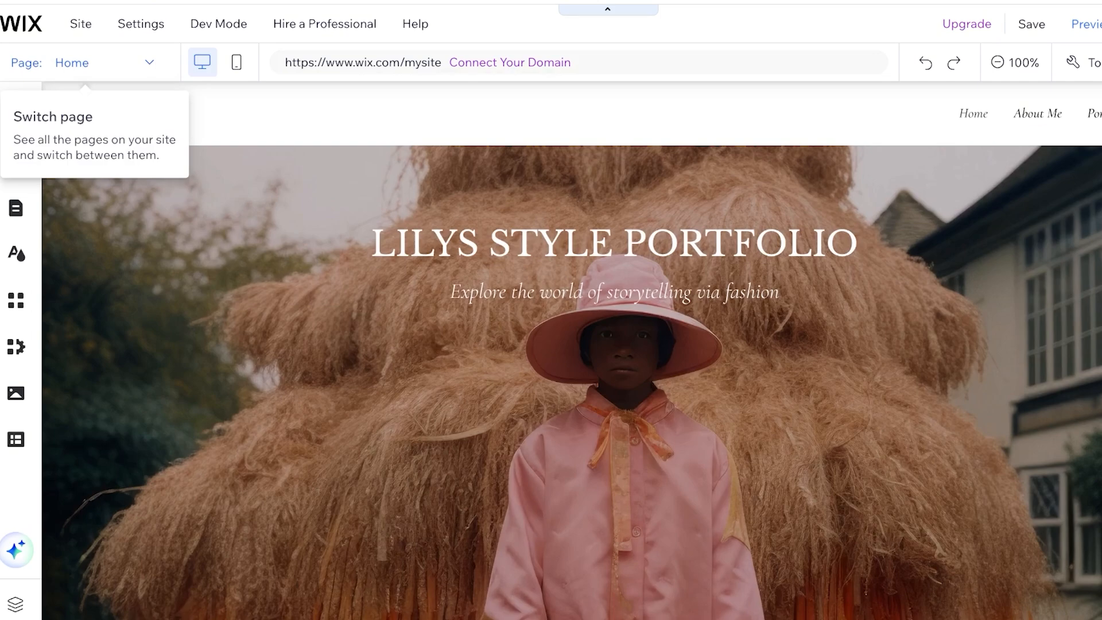
left_click(72, 62)
left_click(35, 176)
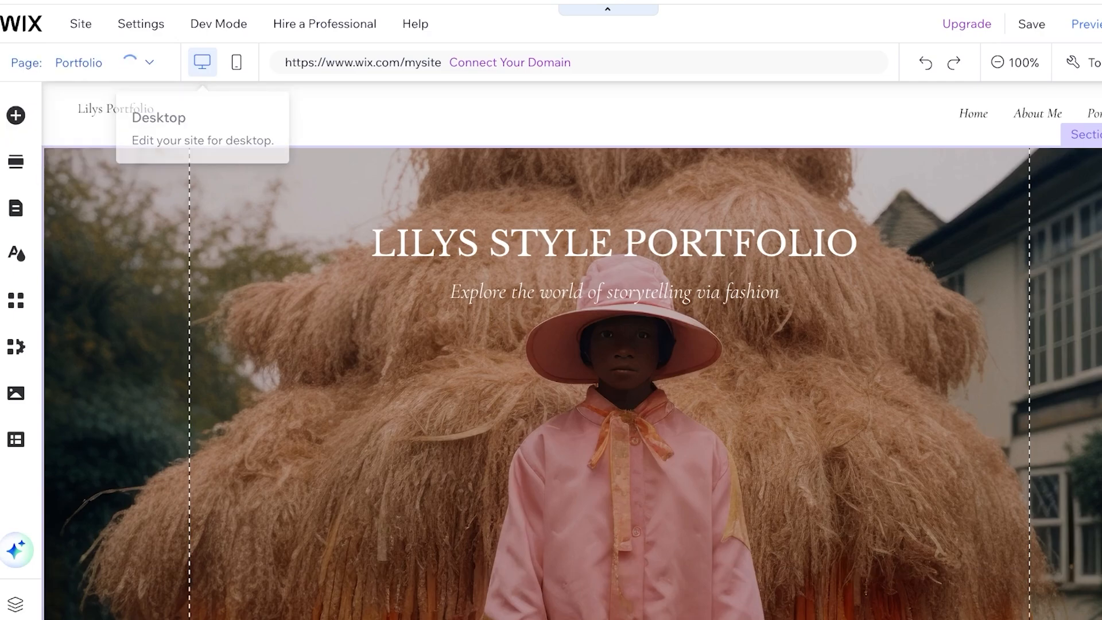
- Review the Portfolio page from project gallery to footer and open the portfolio widget's element display options
scroll(571, 350, "down", 10)
scroll(571, 350, "down", 3)
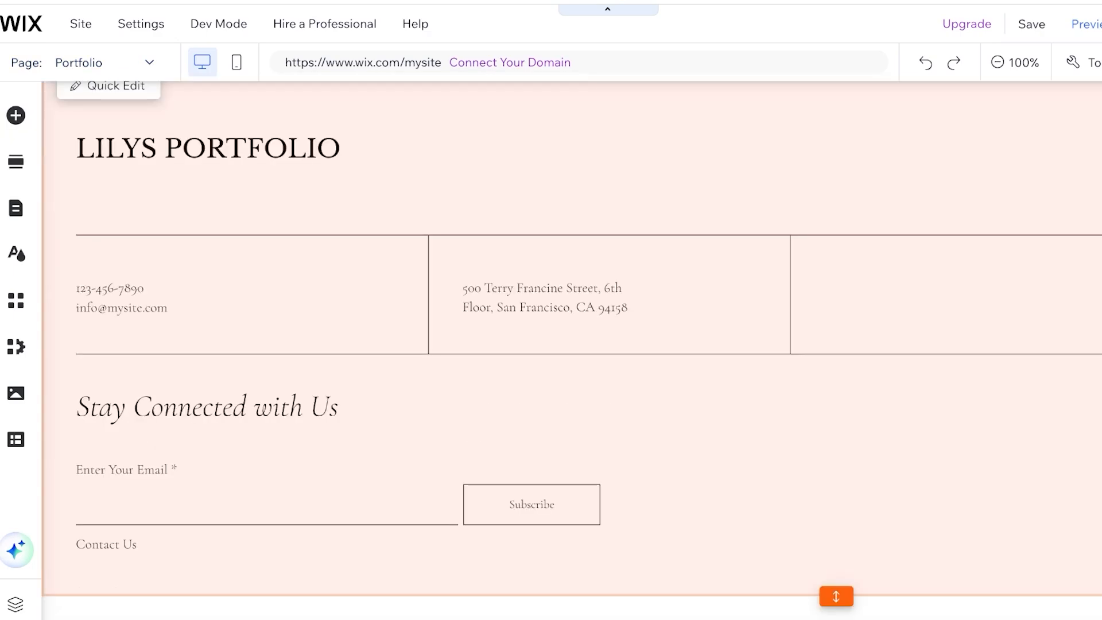
scroll(571, 350, "up", 15)
left_click(571, 350)
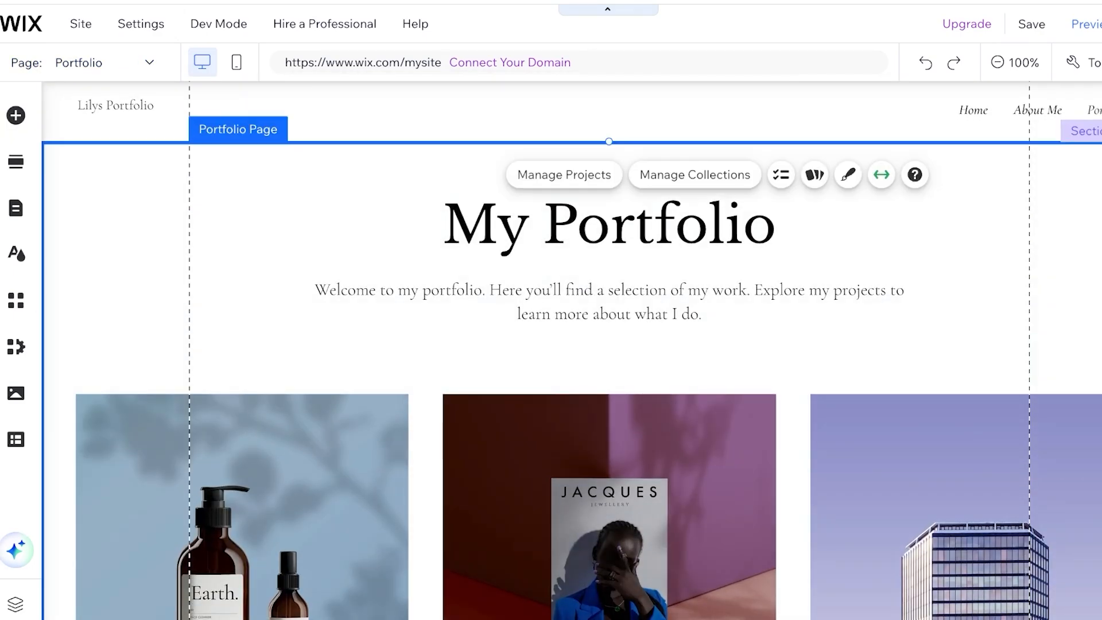
scroll(571, 350, "down", 15)
left_click(572, 350)
scroll(571, 350, "up", 15)
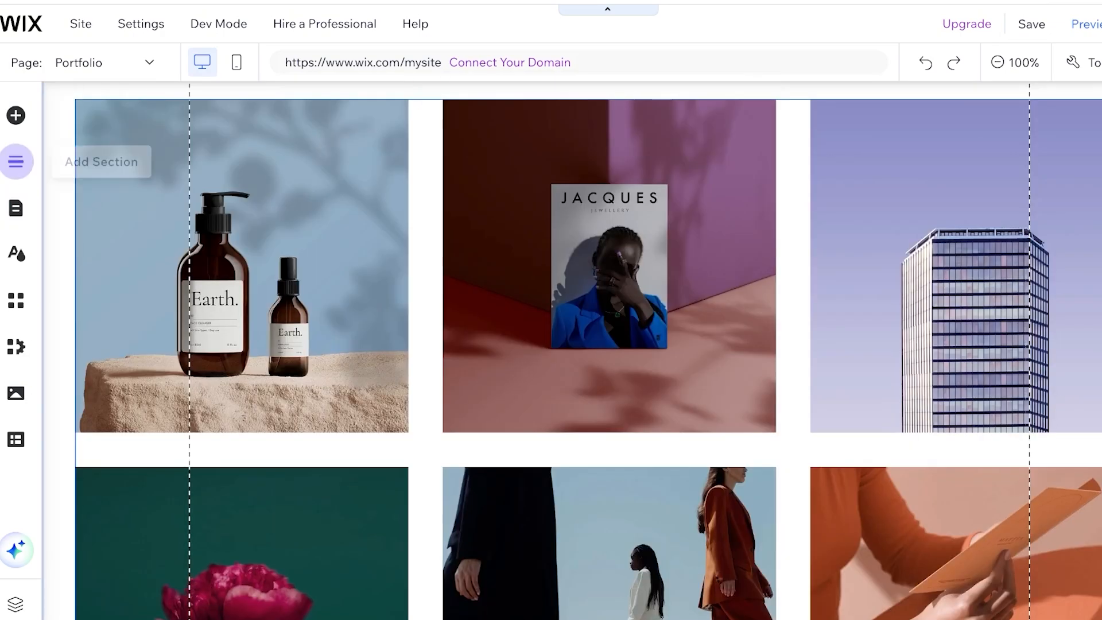
scroll(571, 350, "down", 15)
left_click(571, 350)
left_click(463, 101)
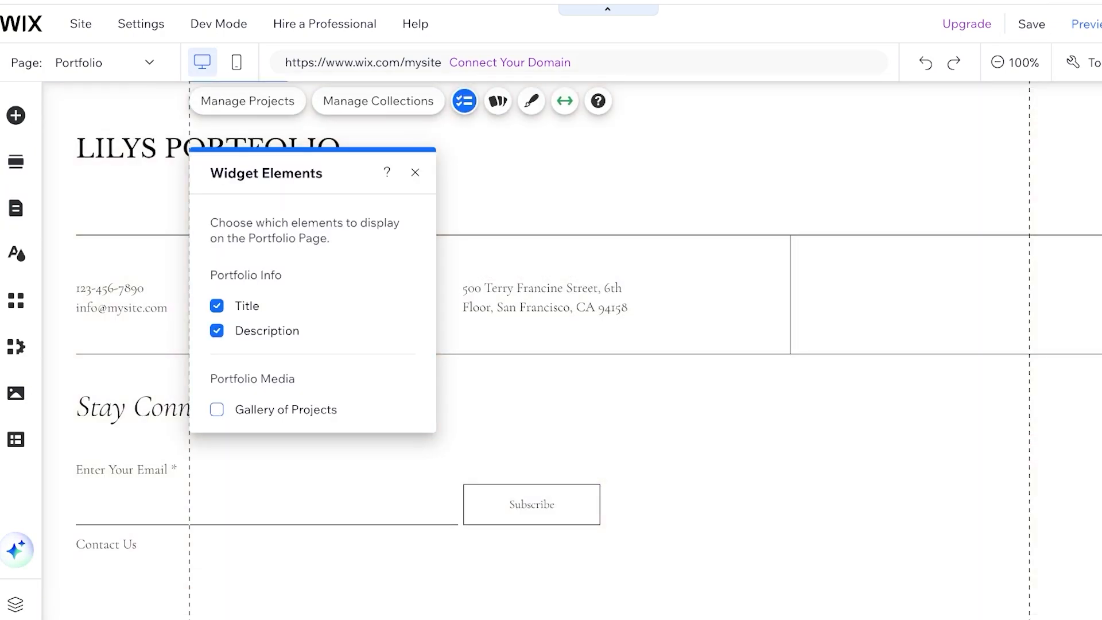
- Browse the element categories that can be added to the page, including Decorative, Video & Music and Restaurants
left_click(16, 116)
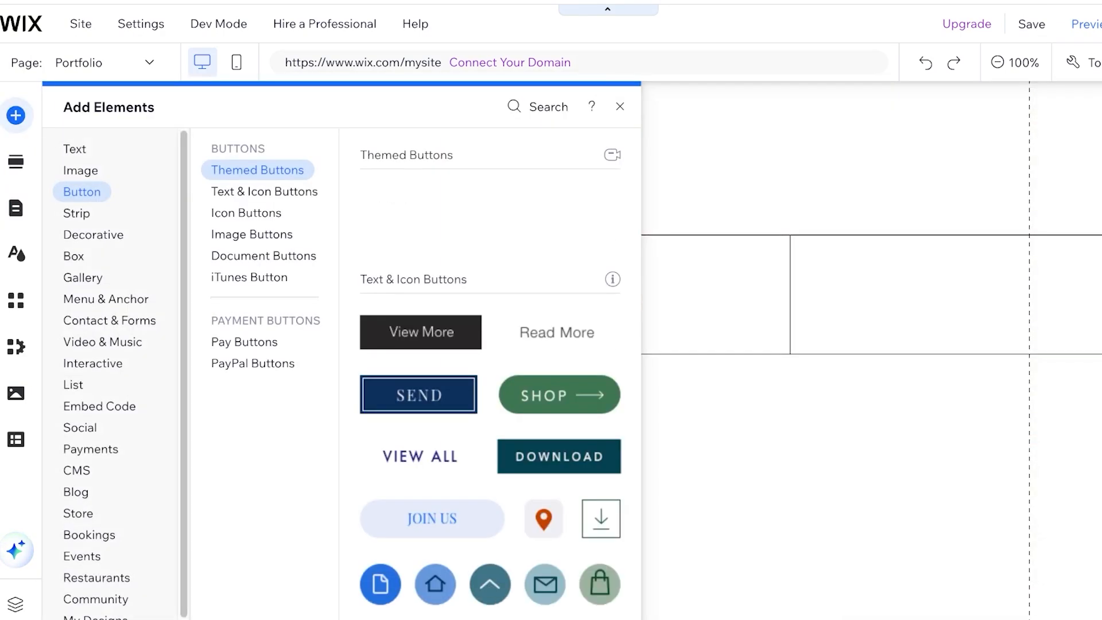
left_click(93, 234)
mouse_move(74, 255)
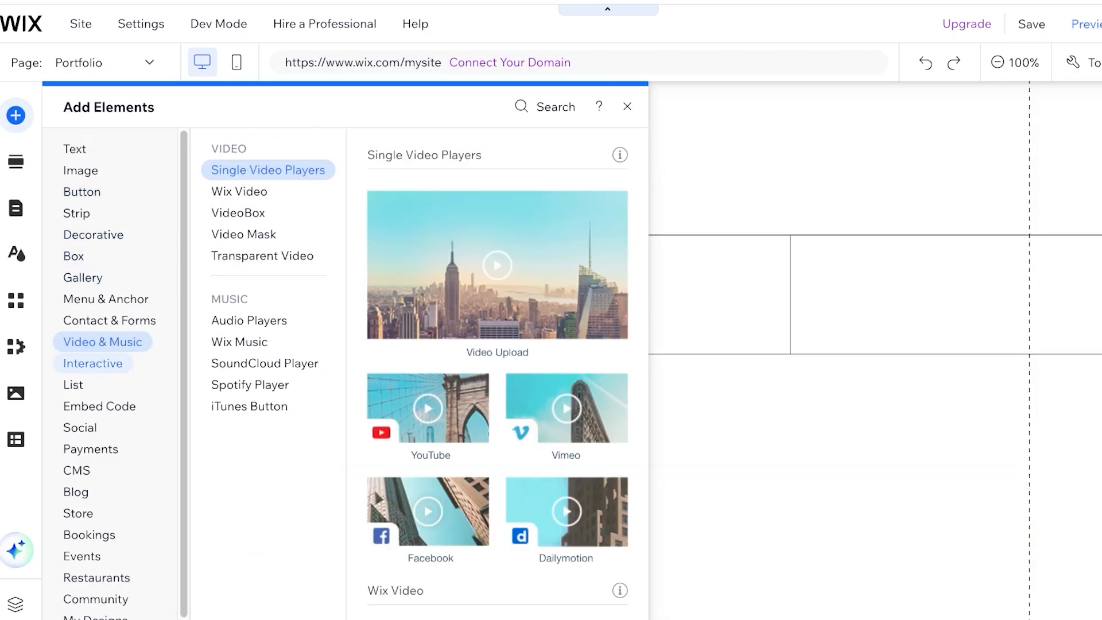
mouse_move(99, 406)
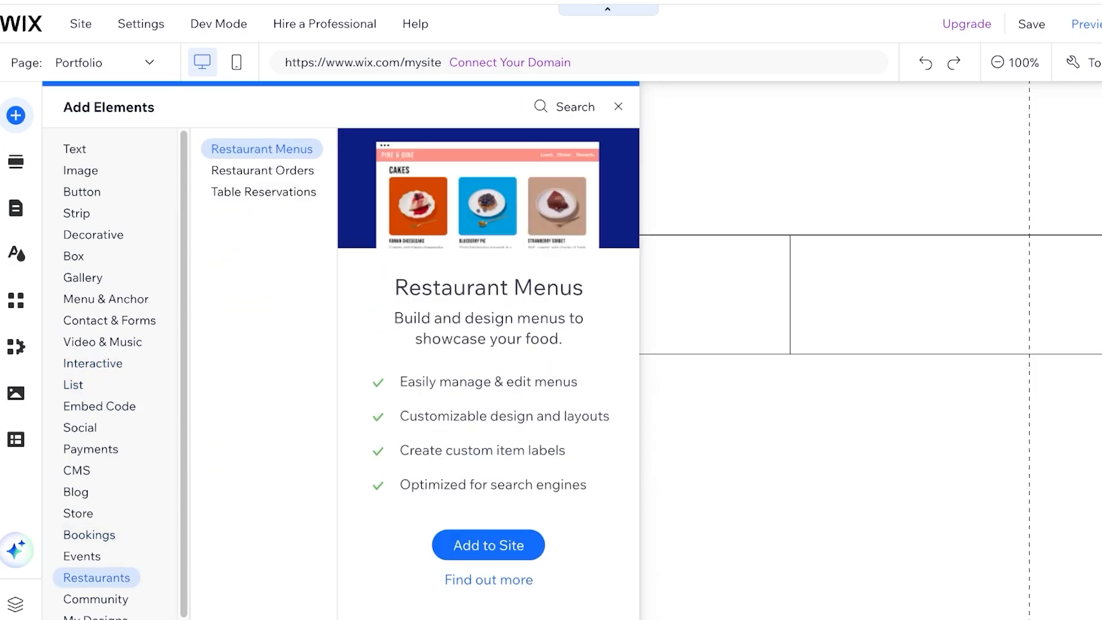
mouse_move(93, 235)
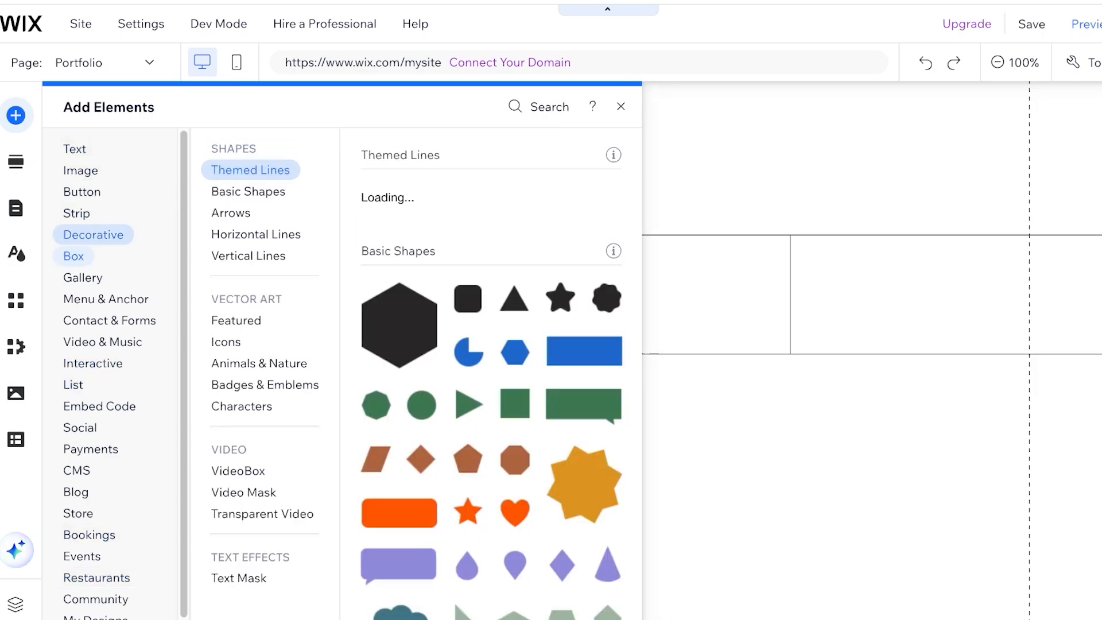
scroll(93, 241, "down", 1)
mouse_move(97, 566)
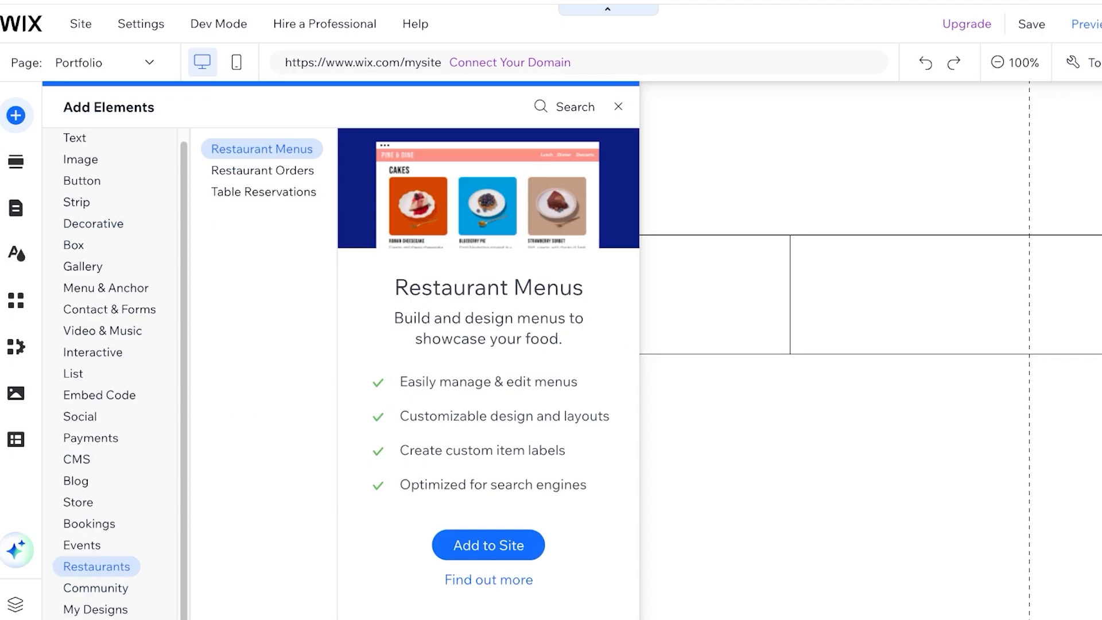
left_click(617, 107)
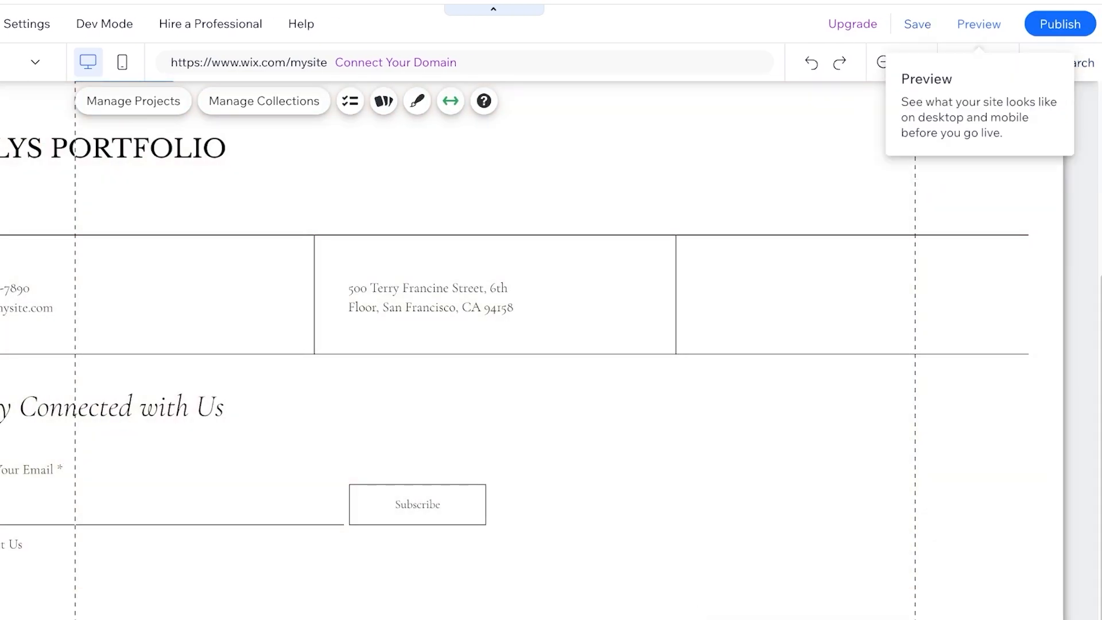
- Publish the site and view the live version, declining the offer to edit the mobile site
left_click(1060, 23)
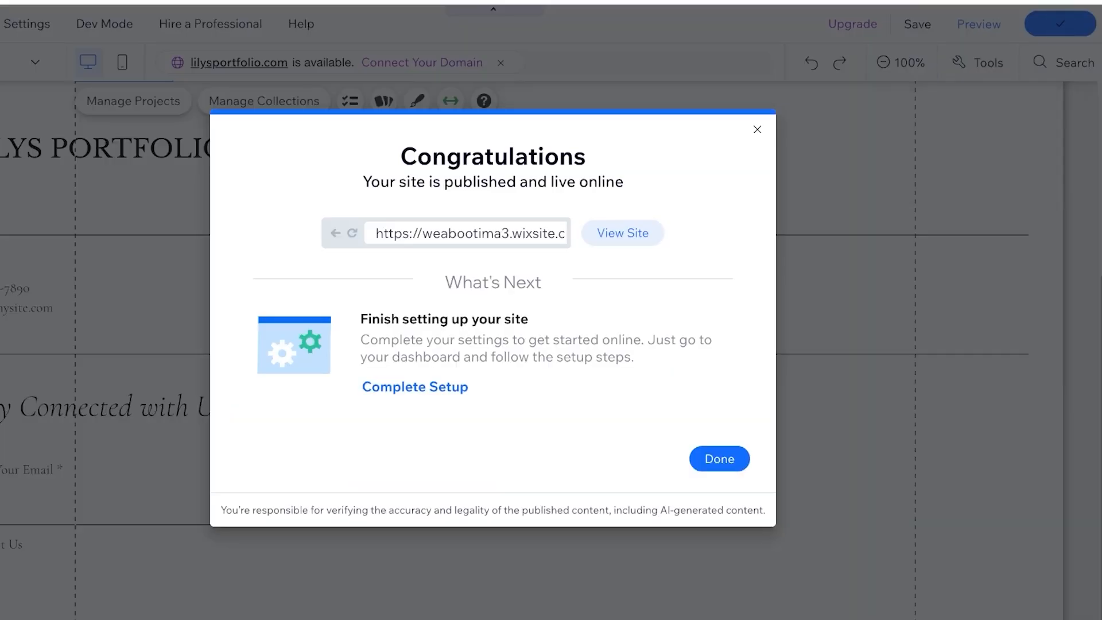
left_click(623, 232)
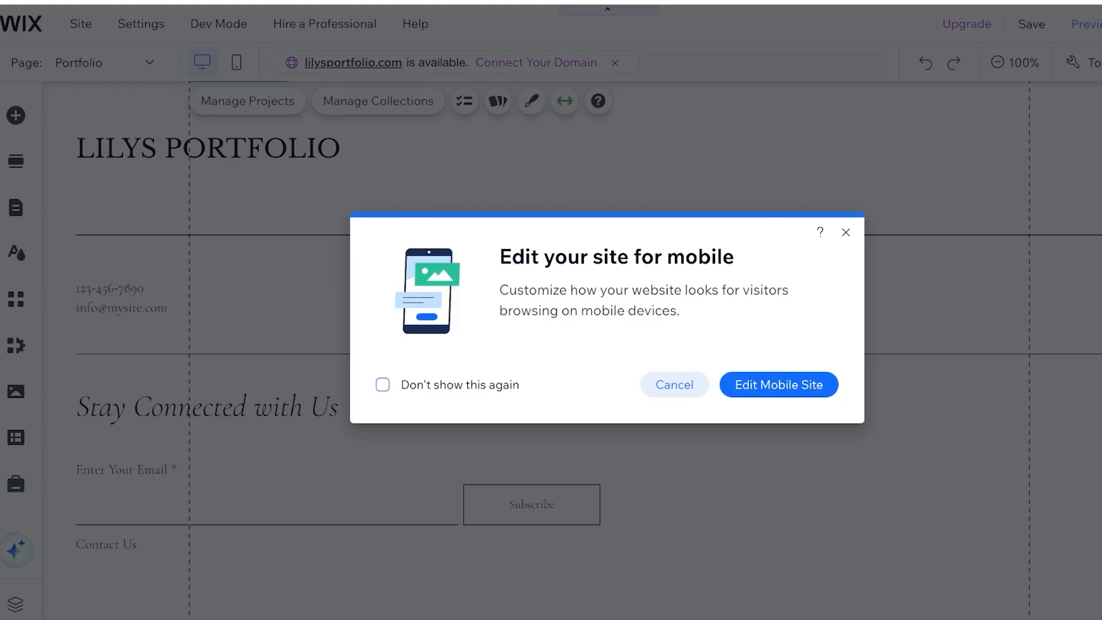
left_click(671, 383)
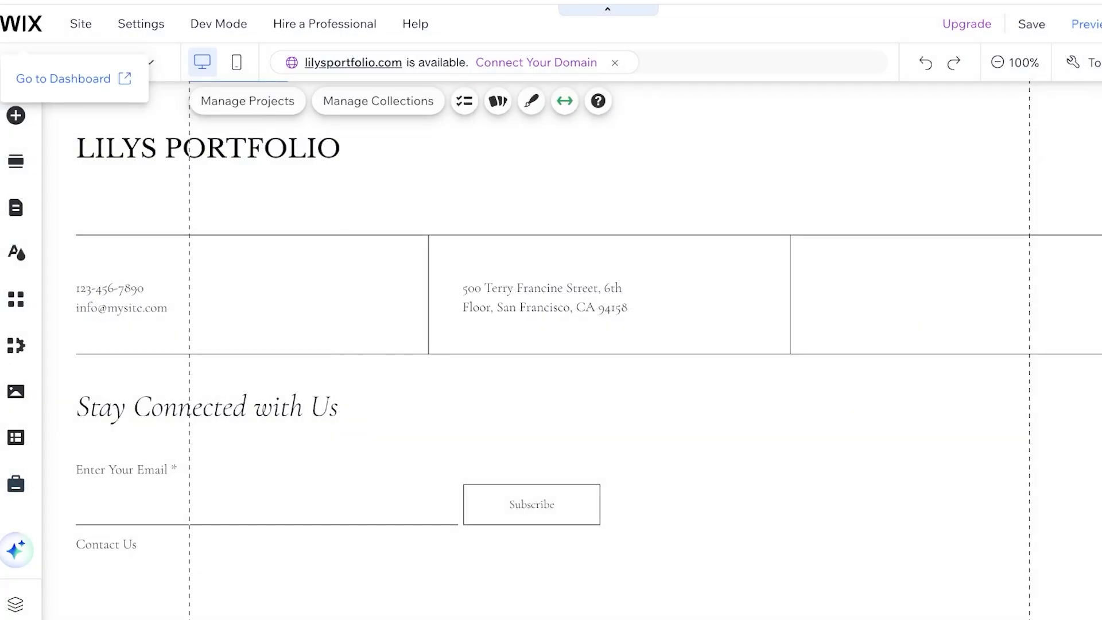